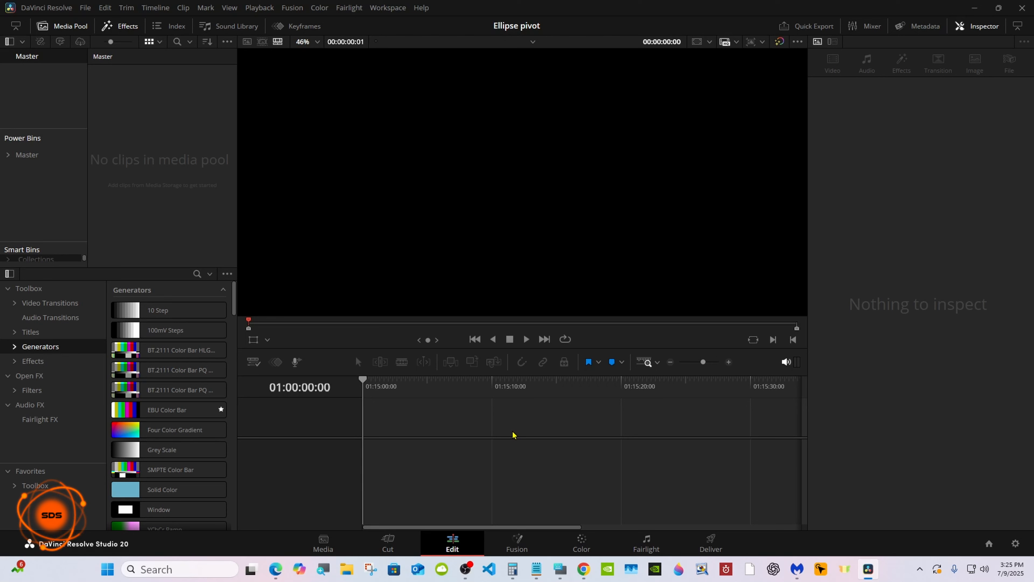
# Create a Fusion composition clip with the default settings, place it on a new timeline and open it on the Fusion page.
pyautogui.rightClick(200, 171)
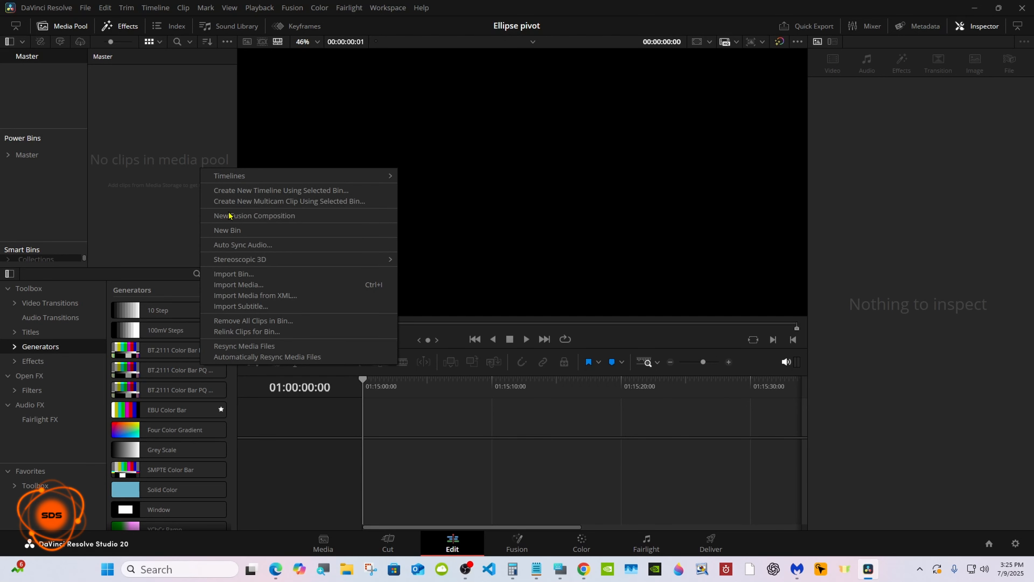
pyautogui.click(300, 219)
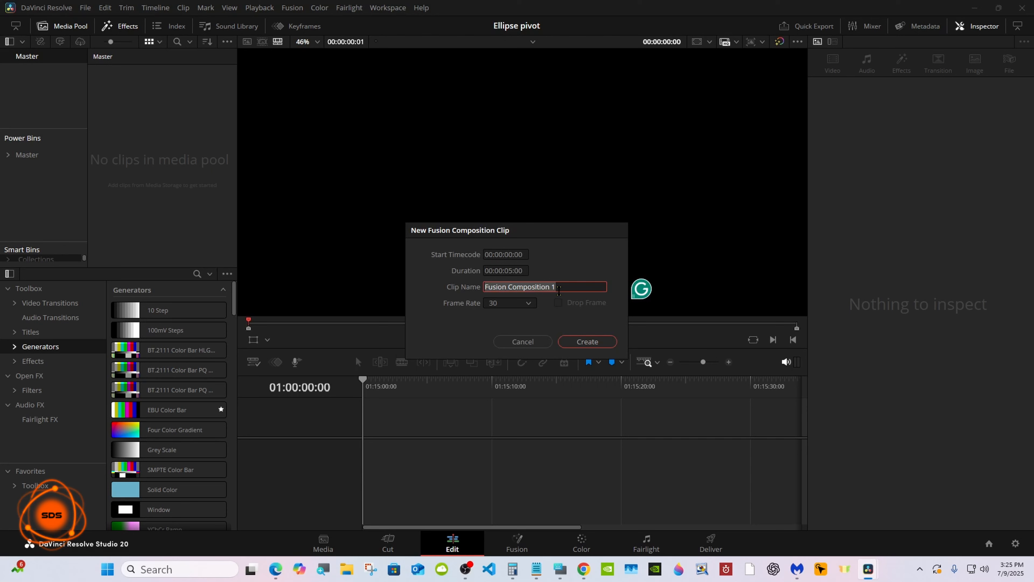
pyautogui.click(575, 341)
pyautogui.moveTo(127, 87); pyautogui.dragTo(503, 422)
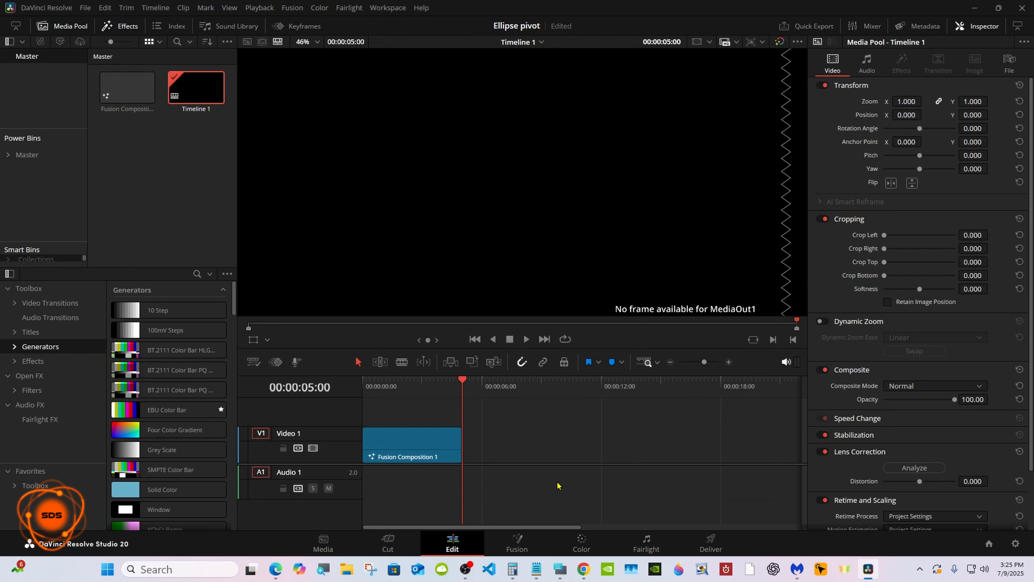
pyautogui.click(517, 546)
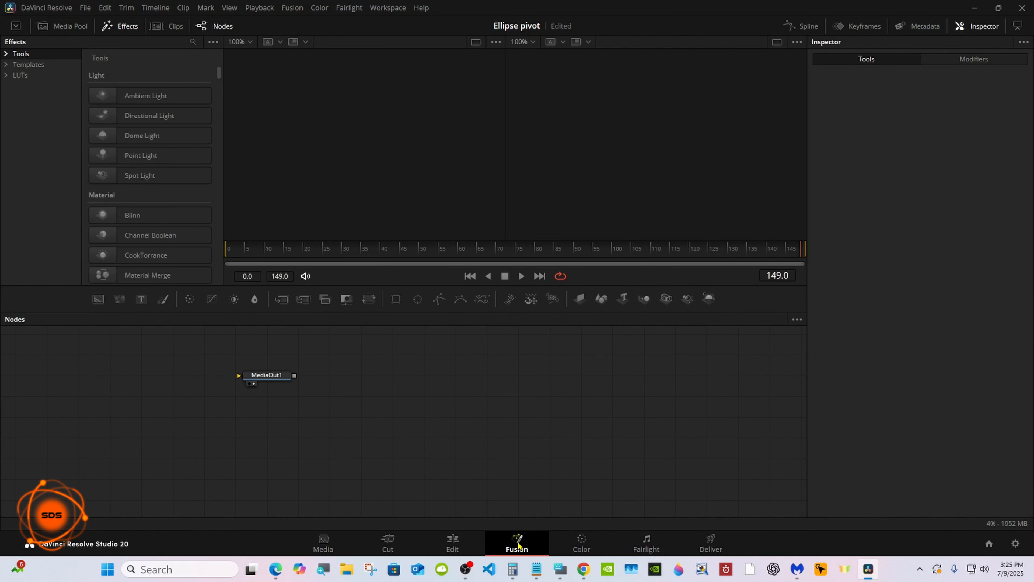
# Bring up the on-screen keyboard clear of the node graph and move MediaOut1 well to the right to free up space.
pyautogui.click(560, 570)
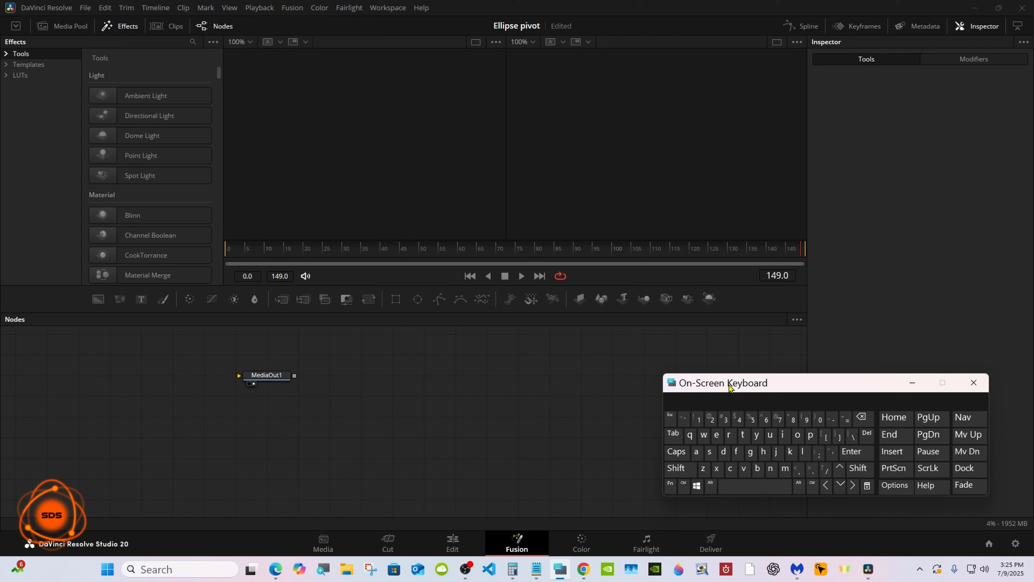
pyautogui.moveTo(729, 387); pyautogui.dragTo(744, 402)
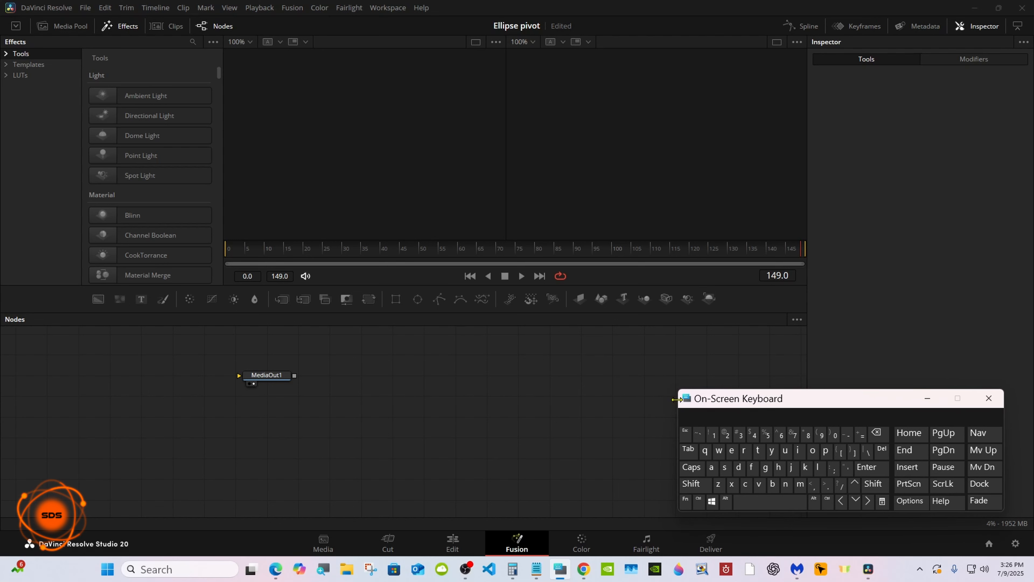
pyautogui.moveTo(267, 375); pyautogui.dragTo(581, 395)
# Add an sEllipse node in the empty area to the left of MediaOut1.
pyautogui.click(340, 404)
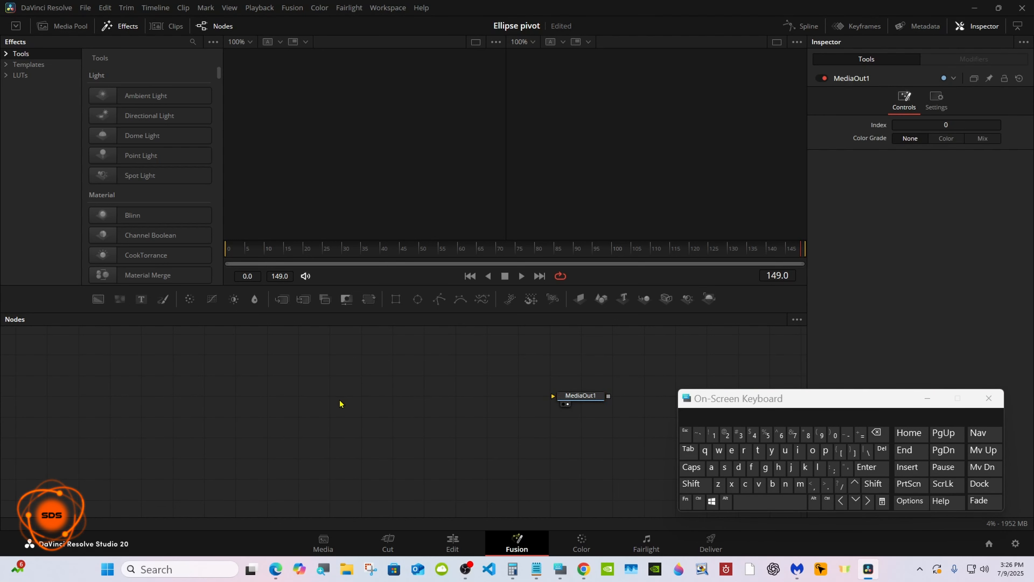
pyautogui.click(692, 484)
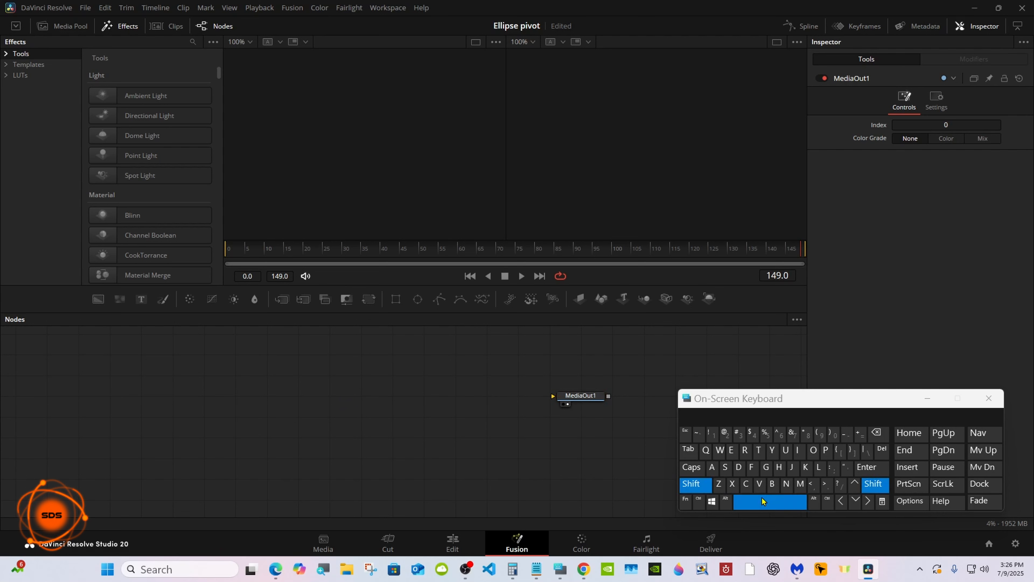
pyautogui.click(761, 502)
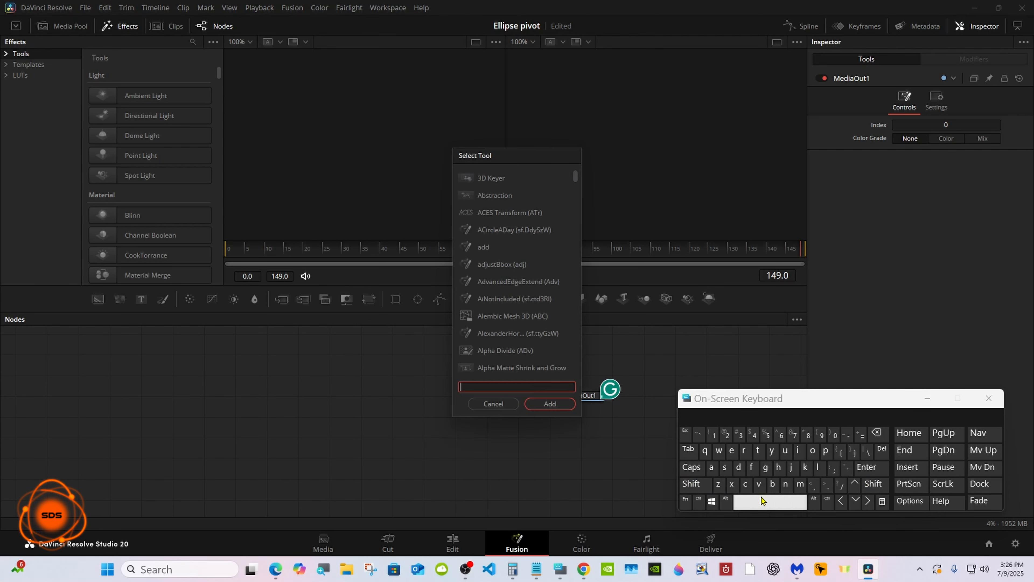
pyautogui.click(725, 467)
pyautogui.click(731, 450)
pyautogui.click(818, 467)
pyautogui.click(819, 467)
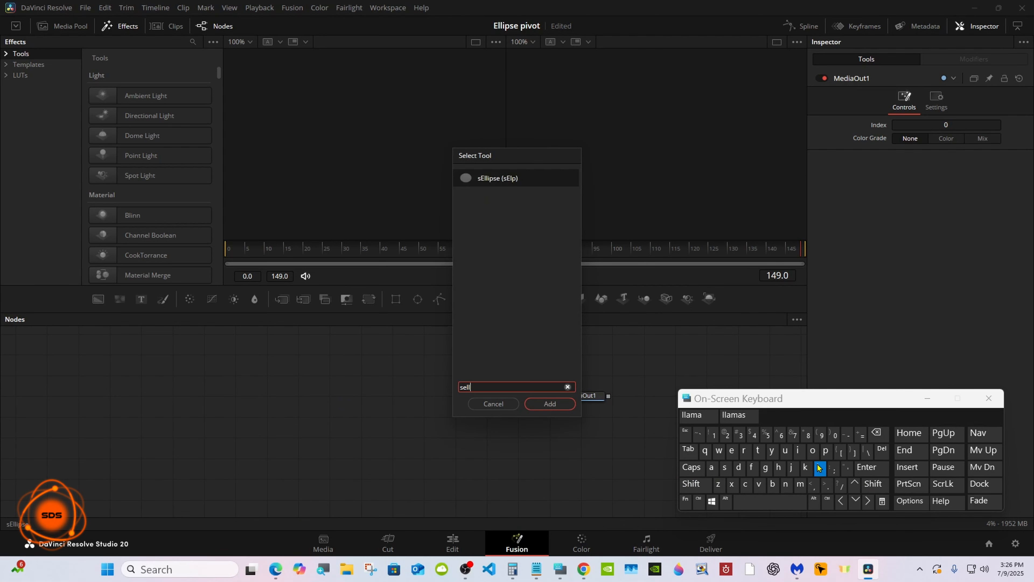
pyautogui.click(529, 404)
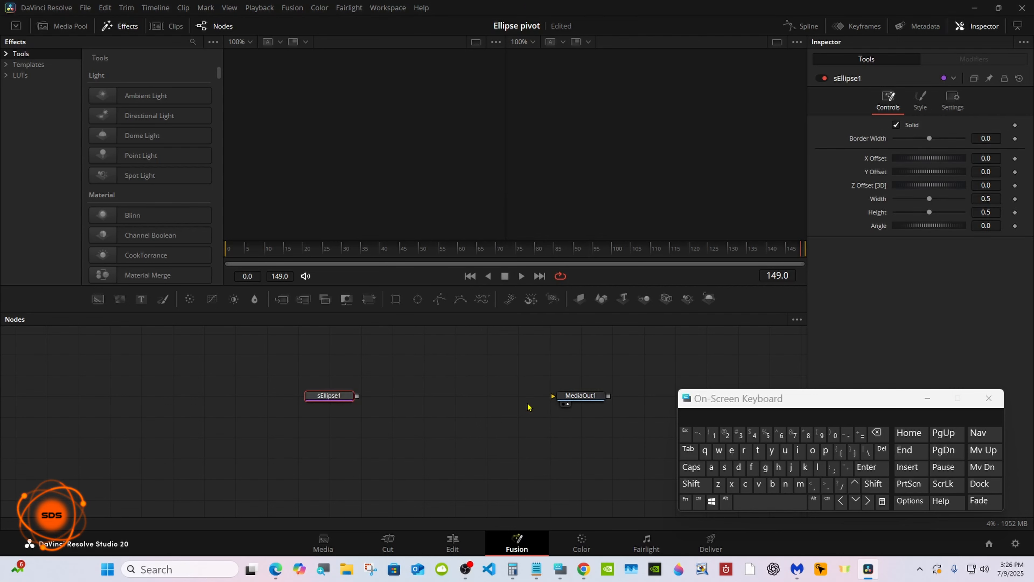
# Add an sRender node after sEllipse1 and connect its output to MediaOut1.
pyautogui.click(691, 483)
pyautogui.click(745, 503)
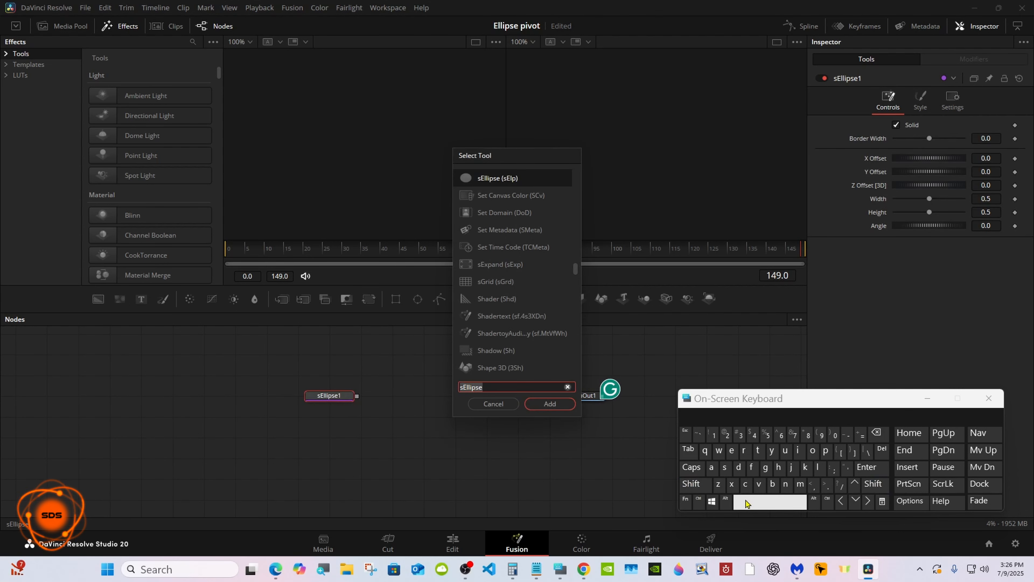
pyautogui.click(725, 467)
pyautogui.click(743, 450)
pyautogui.click(732, 450)
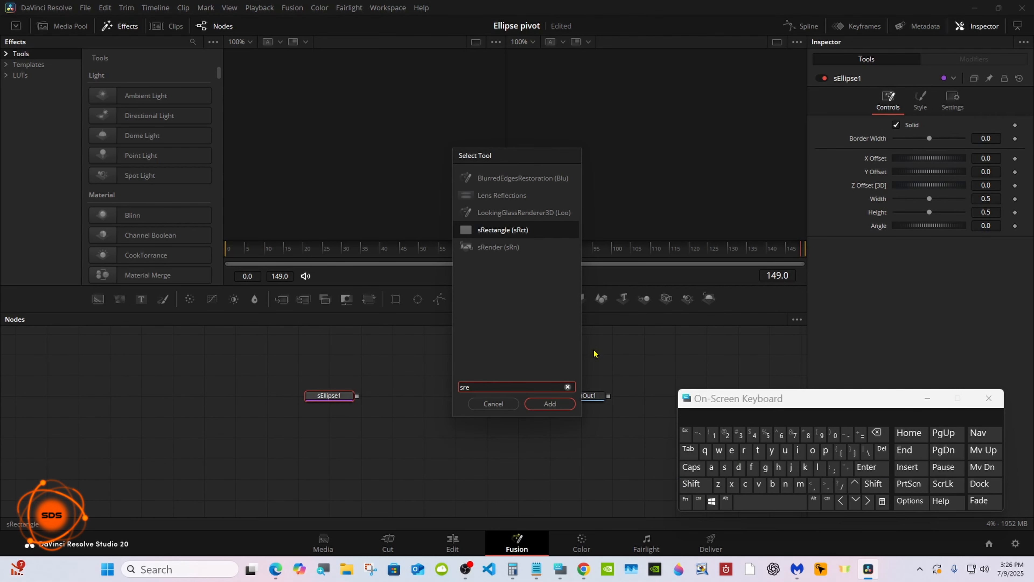
pyautogui.click(498, 247)
pyautogui.click(550, 403)
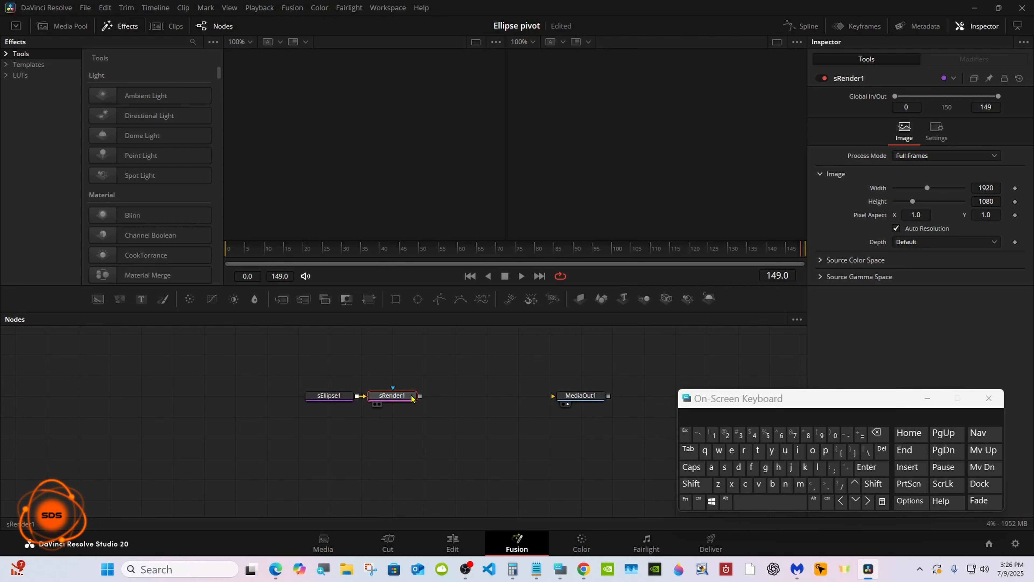
pyautogui.moveTo(419, 396); pyautogui.dragTo(553, 396)
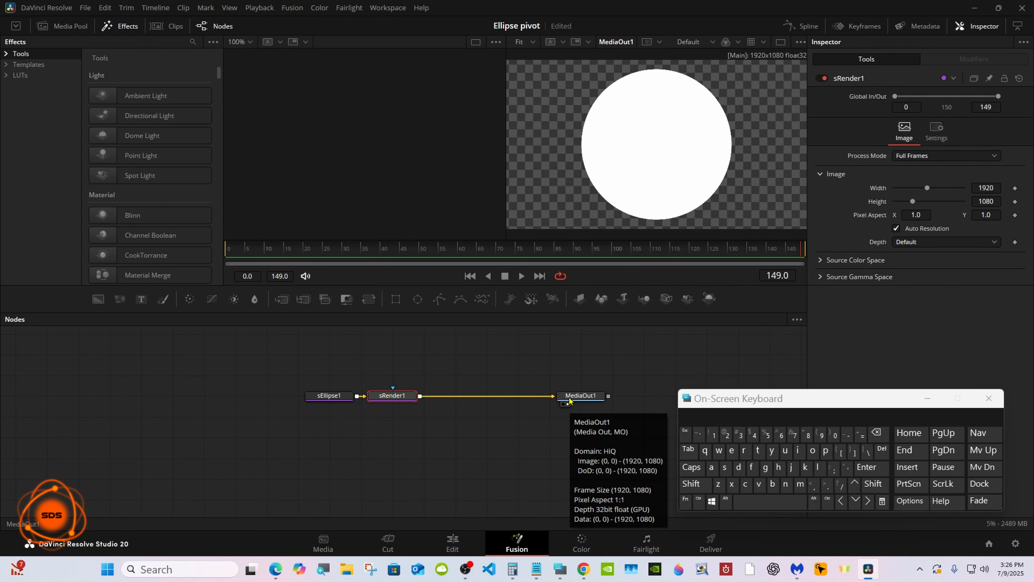
# Switch to a single viewer and space sRender1 and MediaOut1 further to the right in the node graph.
pyautogui.click(779, 44)
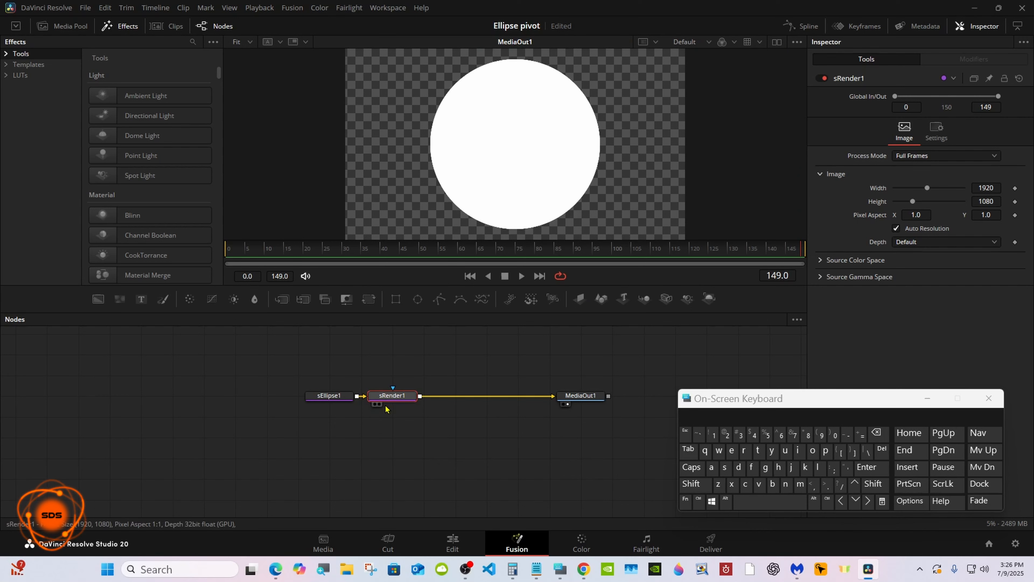
pyautogui.moveTo(392, 396); pyautogui.dragTo(486, 396)
pyautogui.click(336, 400)
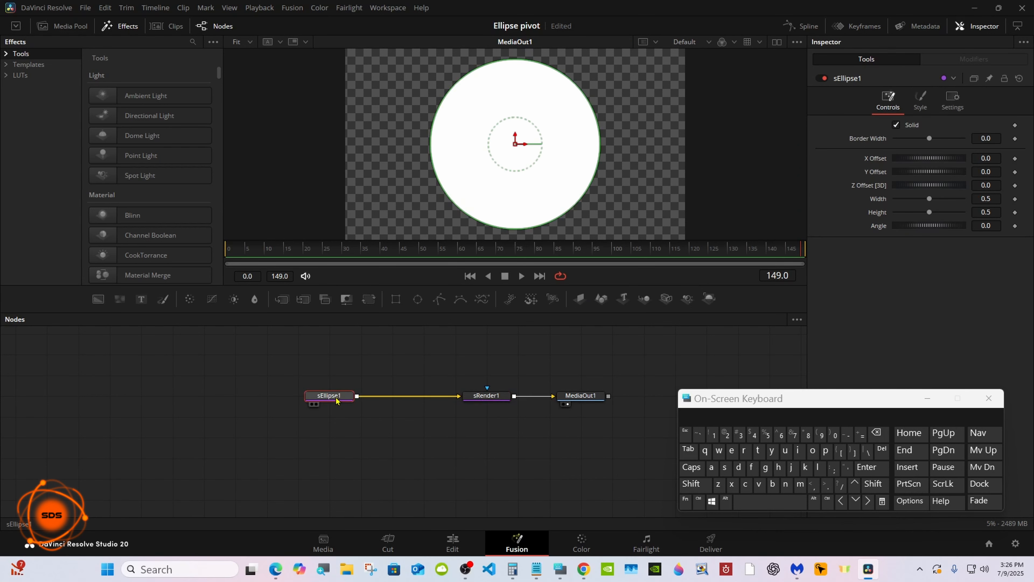
pyautogui.moveTo(581, 396); pyautogui.dragTo(612, 396)
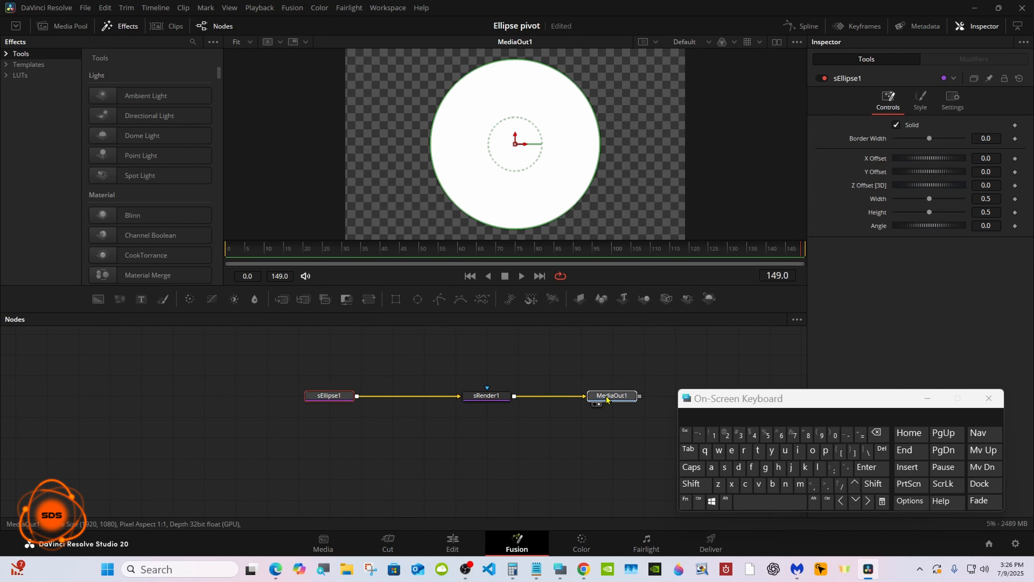
# Copy the sEllipse1 node and paste the duplicate directly below it.
pyautogui.rightClick(344, 399)
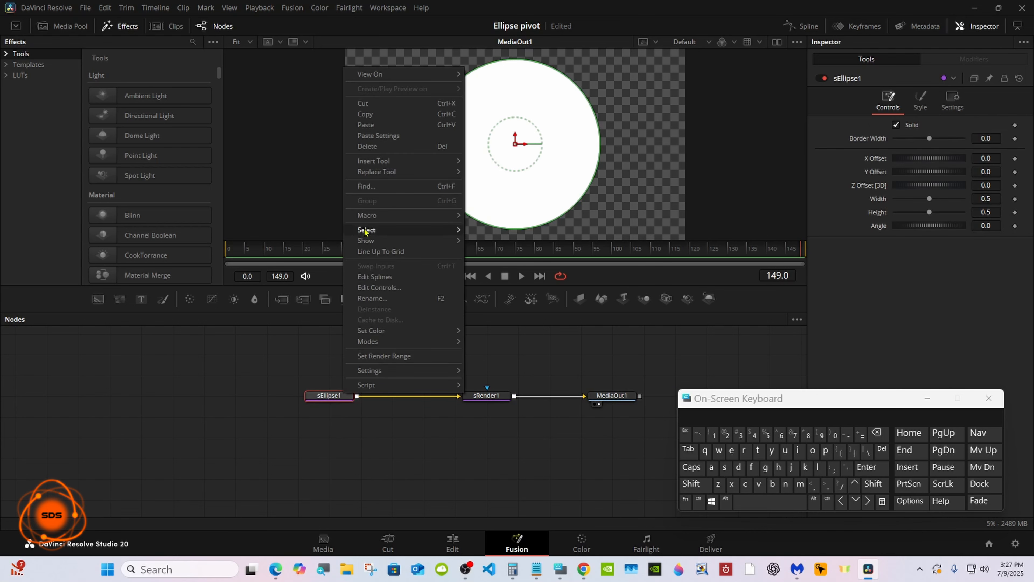
pyautogui.click(377, 118)
pyautogui.rightClick(330, 446)
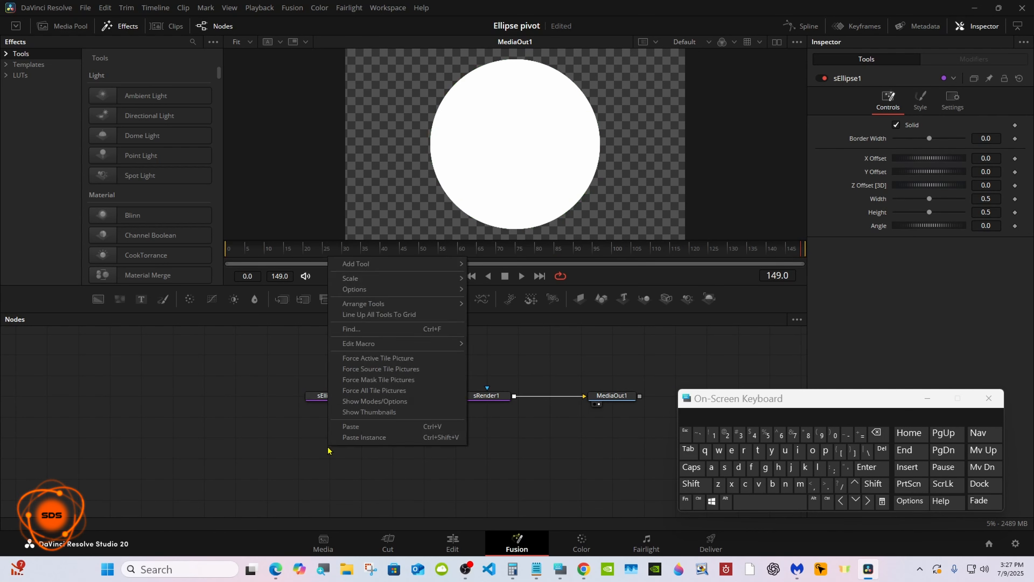
pyautogui.click(356, 437)
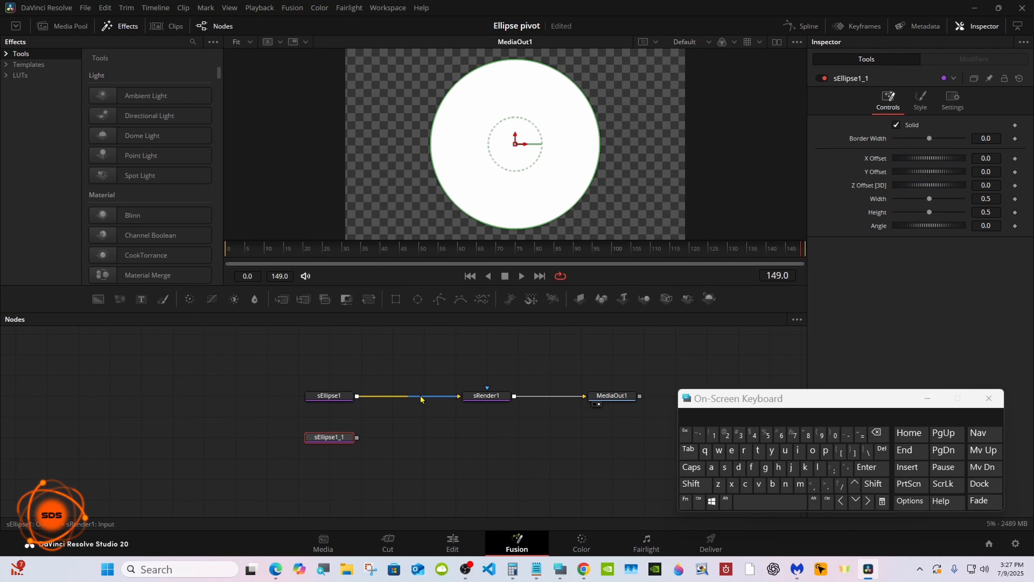
# Add an sRender node after the duplicated ellipse and align it beneath sRender1.
pyautogui.click(692, 484)
pyautogui.click(745, 502)
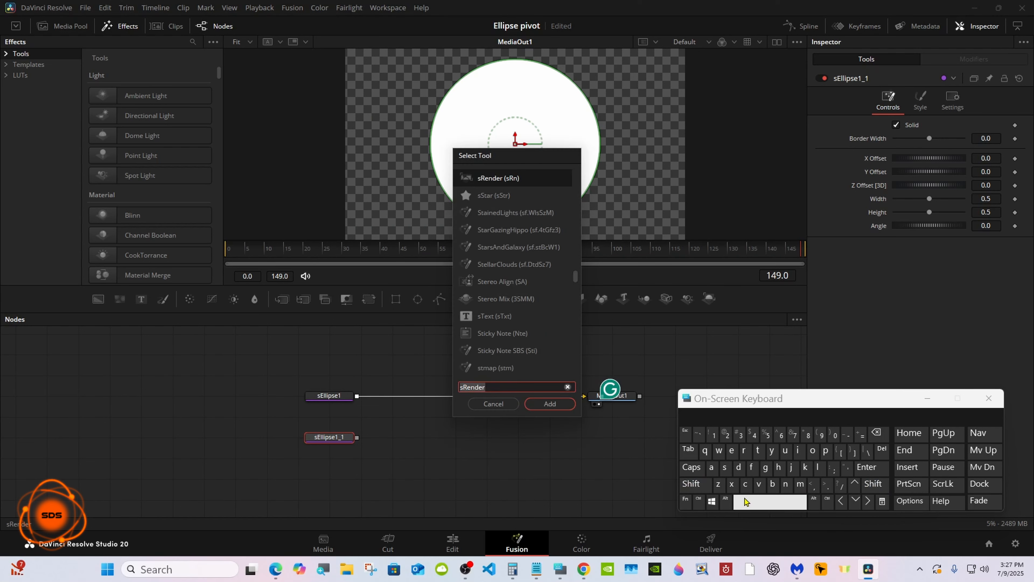
pyautogui.click(550, 405)
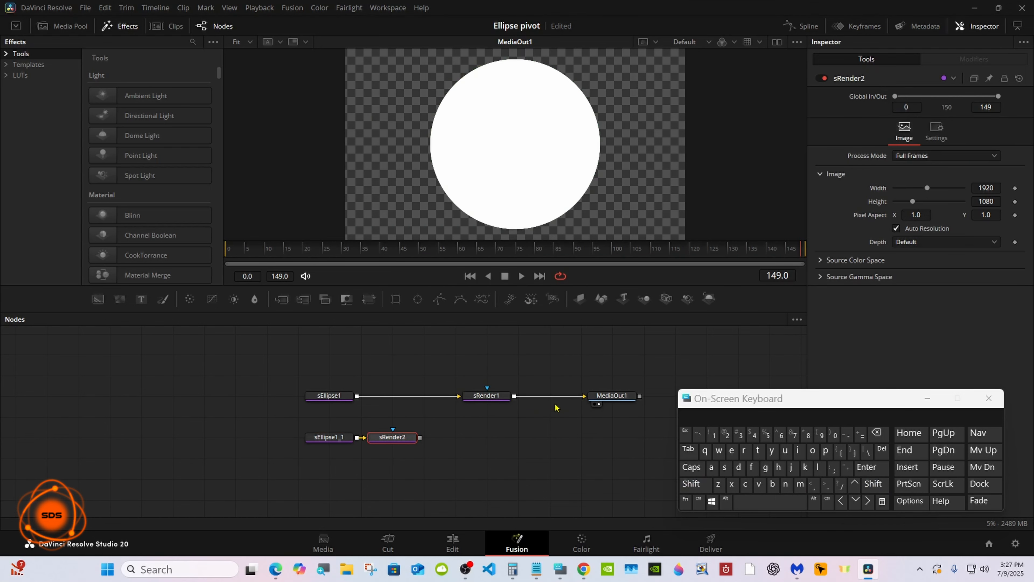
pyautogui.moveTo(393, 437); pyautogui.dragTo(487, 437)
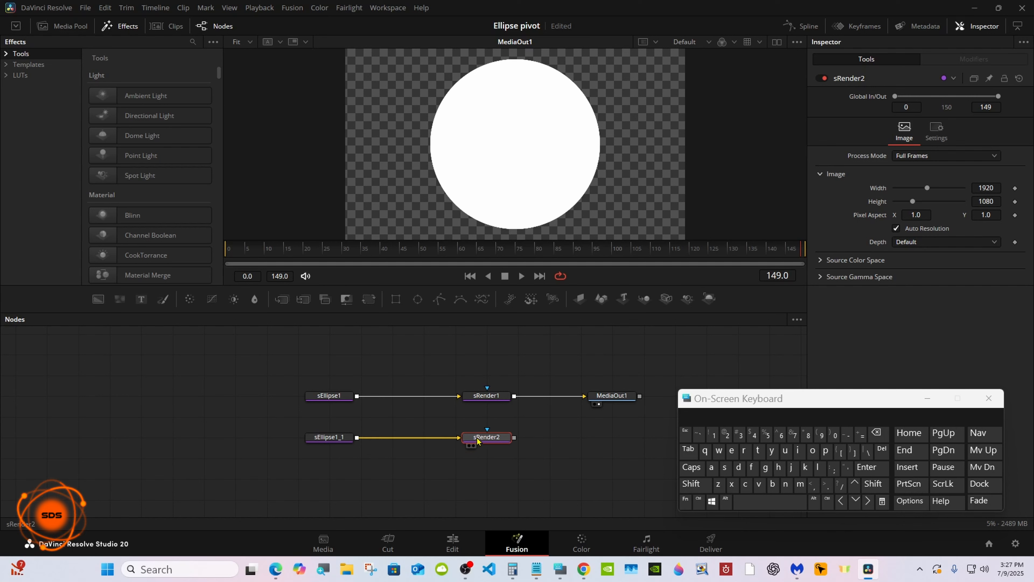
# Insert a Transform node between sRender1 and MediaOut1, and make more room to the right of it.
pyautogui.click(481, 398)
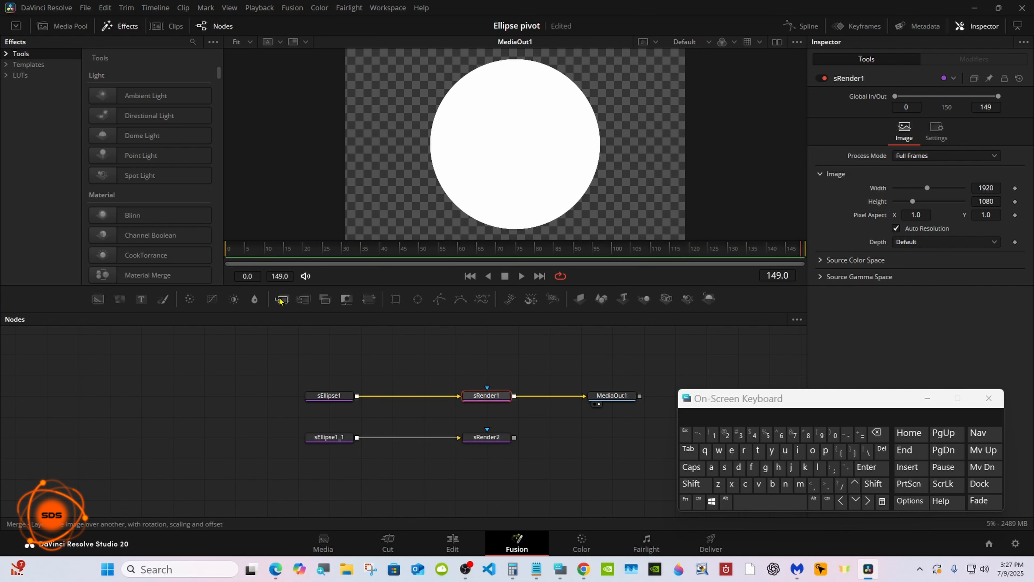
pyautogui.click(368, 299)
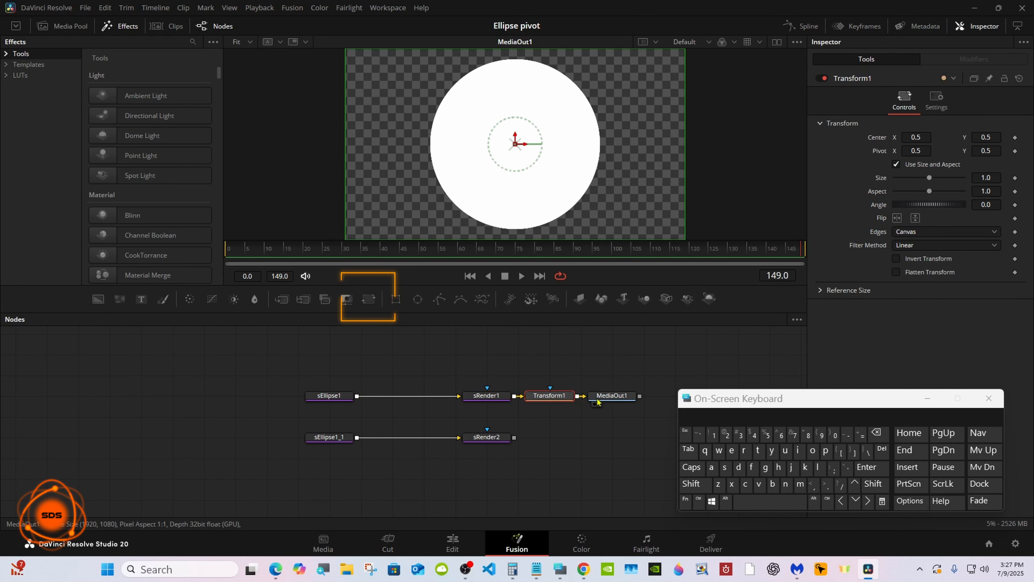
pyautogui.moveTo(612, 395); pyautogui.dragTo(806, 417)
# Insert a Merge node after Transform1 and connect sRender2 to its foreground input.
pyautogui.click(549, 395)
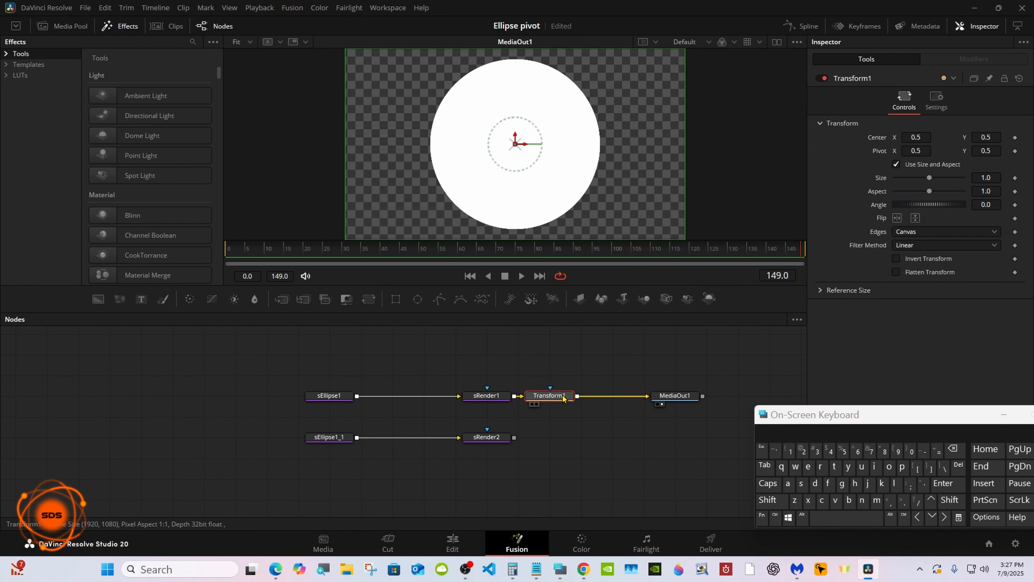
pyautogui.click(281, 299)
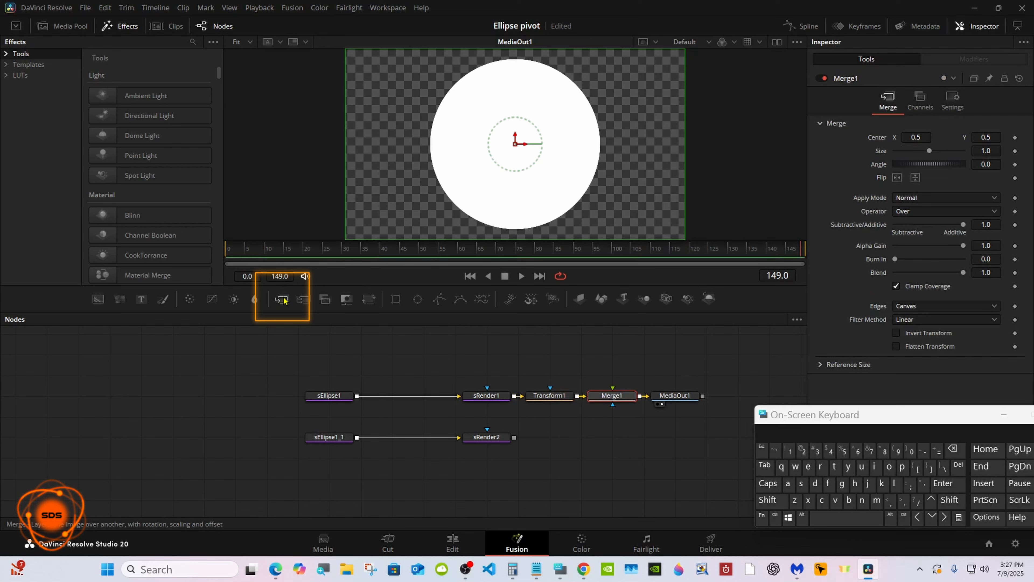
pyautogui.moveTo(513, 438); pyautogui.dragTo(612, 403)
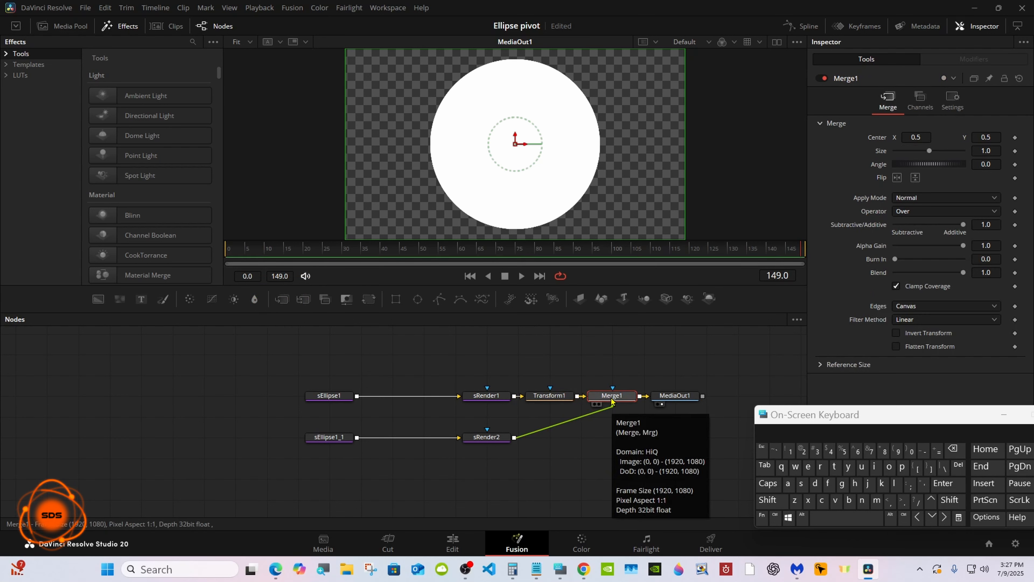
# Copy Transform1 and paste it as an instance after sRender2 in the lower branch.
pyautogui.click(336, 402)
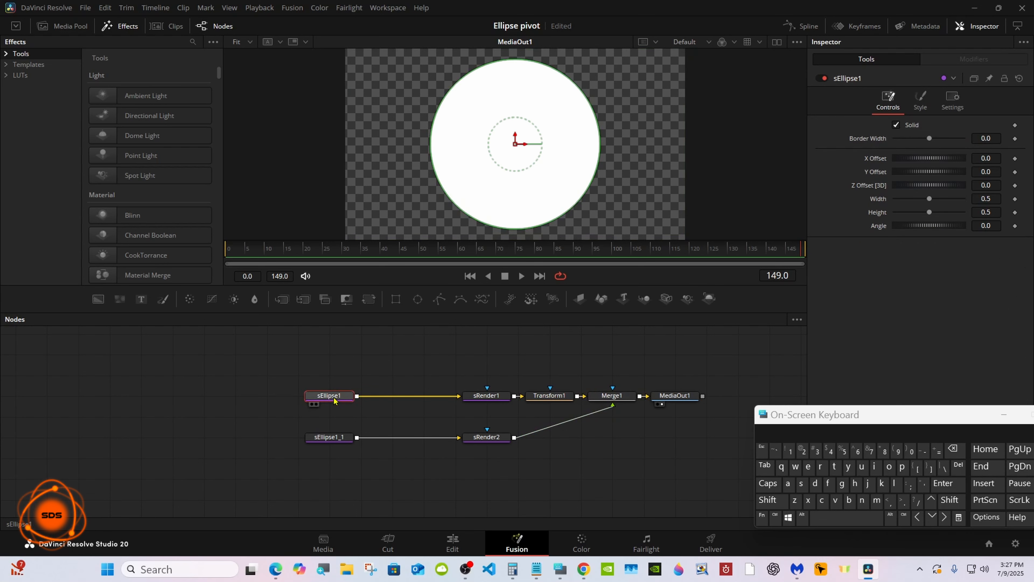
pyautogui.click(541, 399)
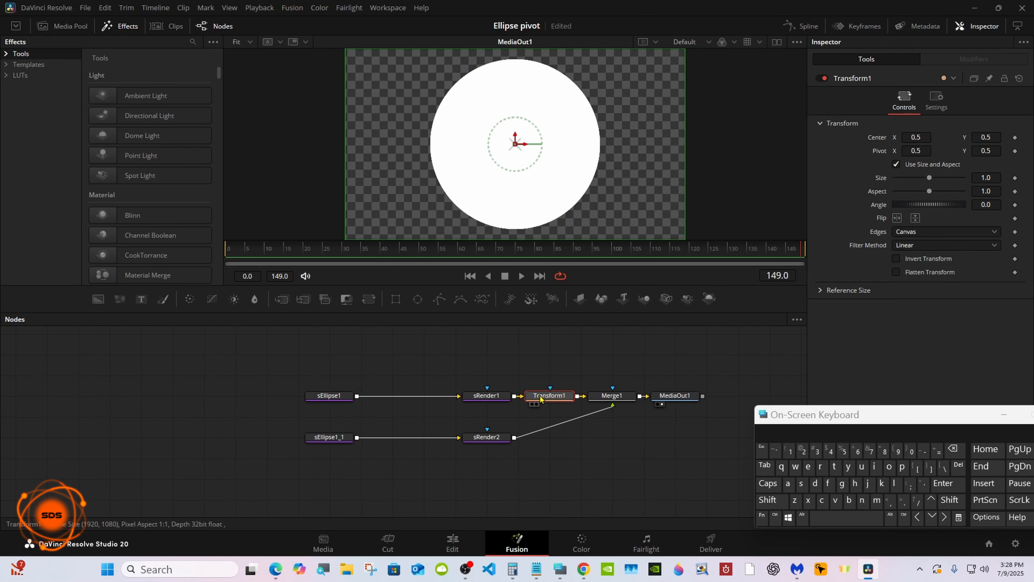
pyautogui.rightClick(541, 398)
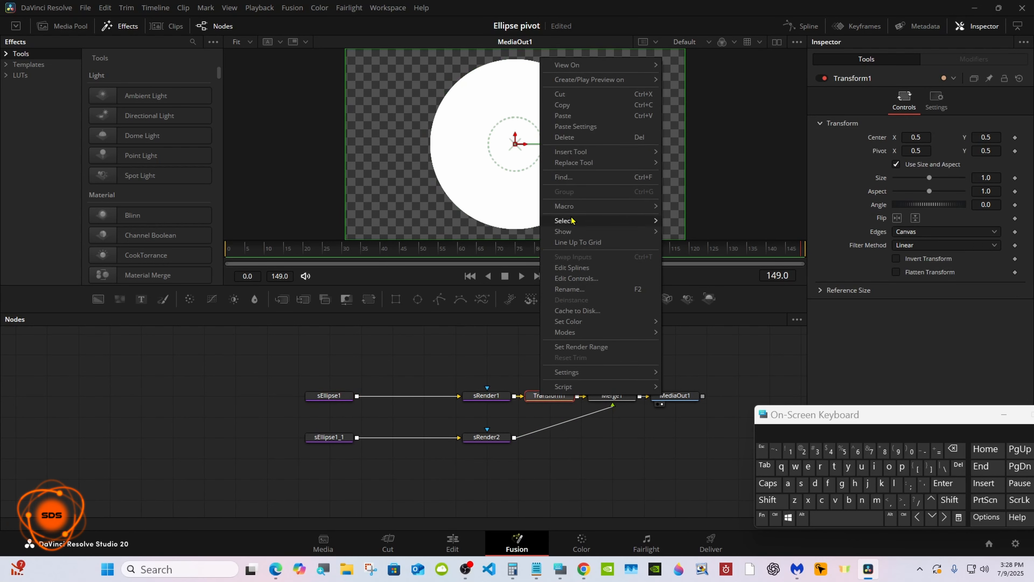
pyautogui.click(570, 111)
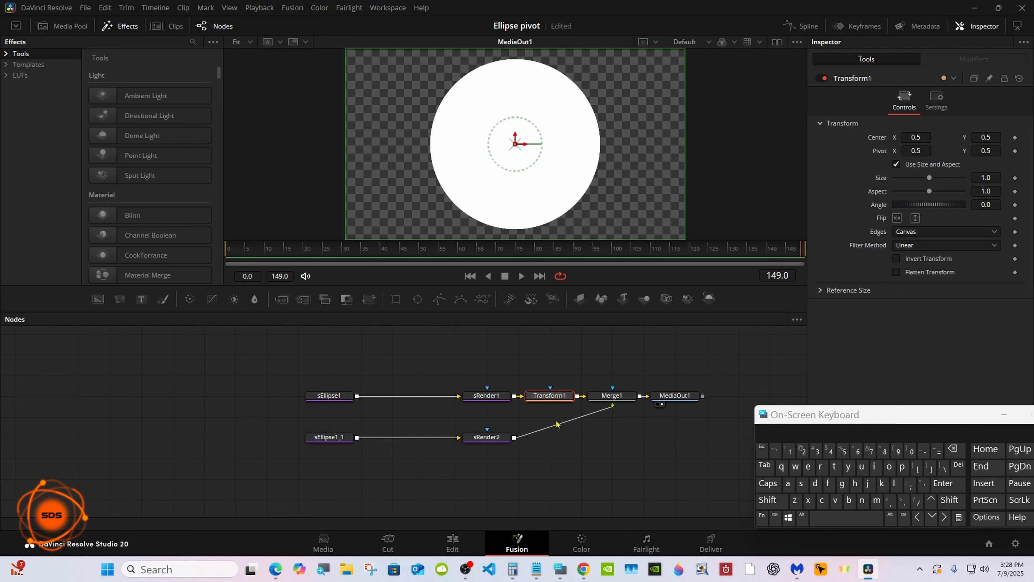
pyautogui.click(552, 439)
pyautogui.rightClick(552, 439)
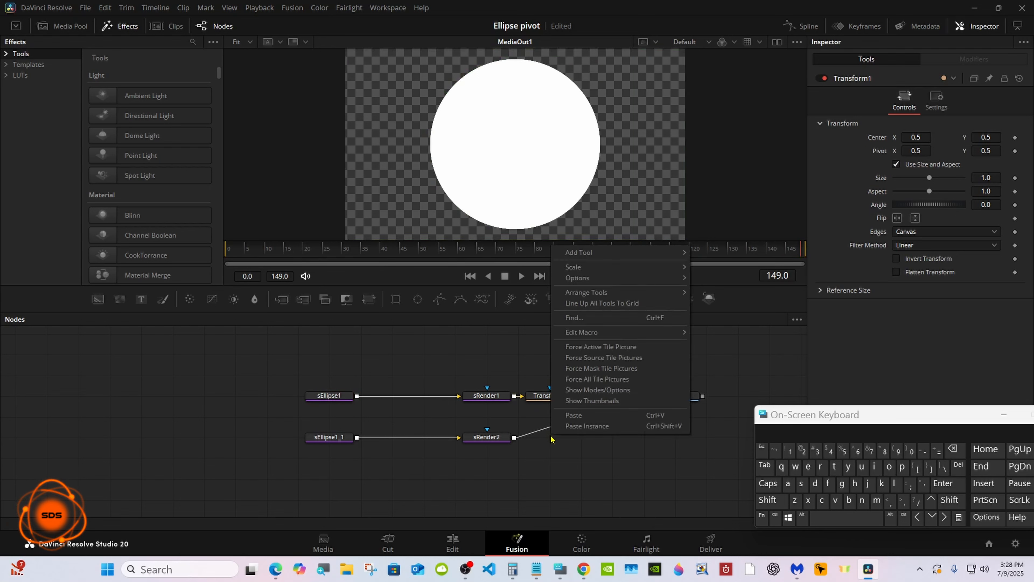
pyautogui.click(578, 428)
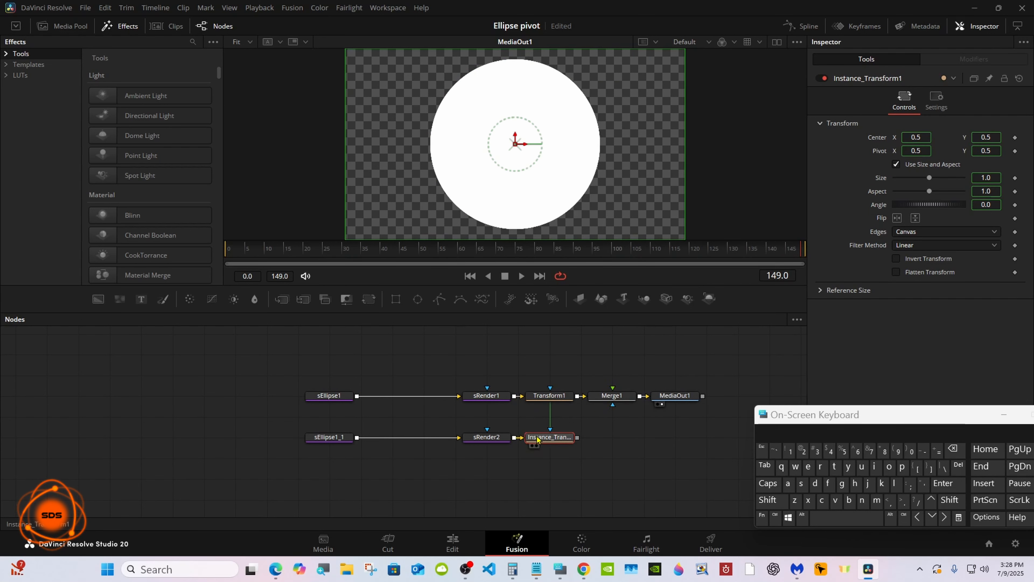
# Connect the instanced Transform's output to Merge1's foreground input and move the on-screen keyboard clear of the Inspector.
pyautogui.moveTo(577, 438); pyautogui.dragTo(612, 406)
pyautogui.click(577, 428)
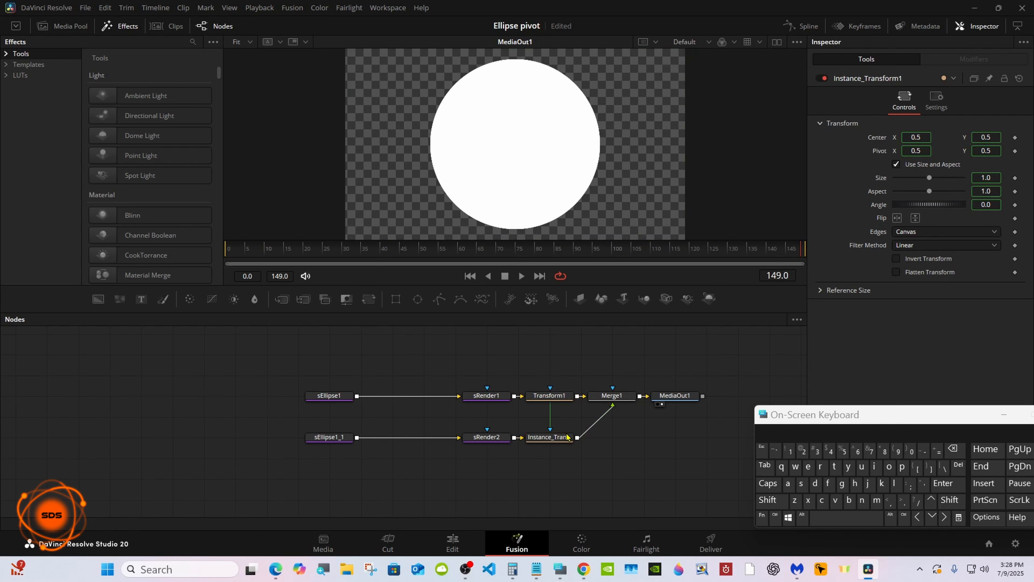
pyautogui.moveTo(802, 420); pyautogui.dragTo(665, 429)
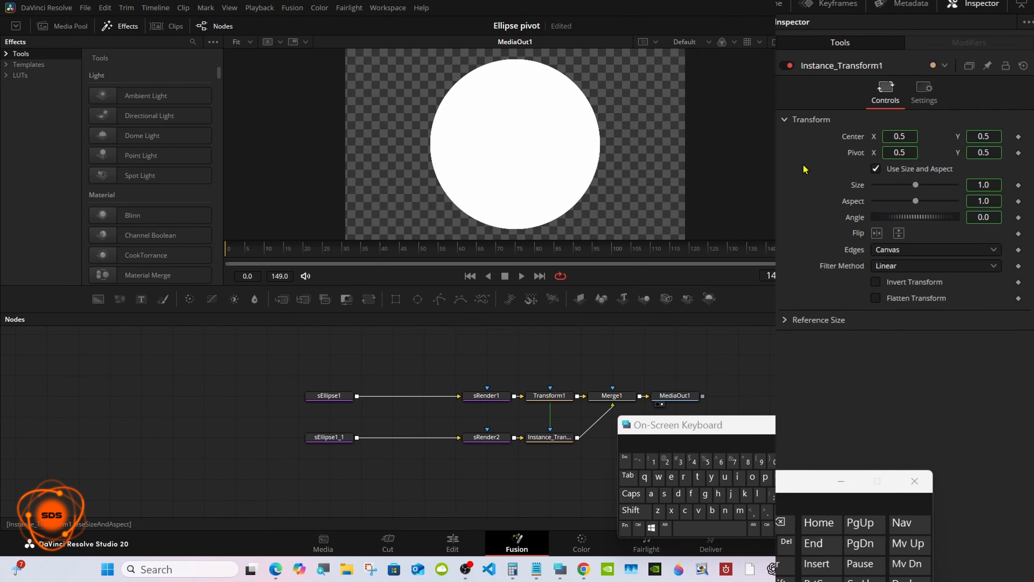
# Deinstance the Center, Pivot and Angle parameters of Instance_Transform1.
pyautogui.rightClick(853, 139)
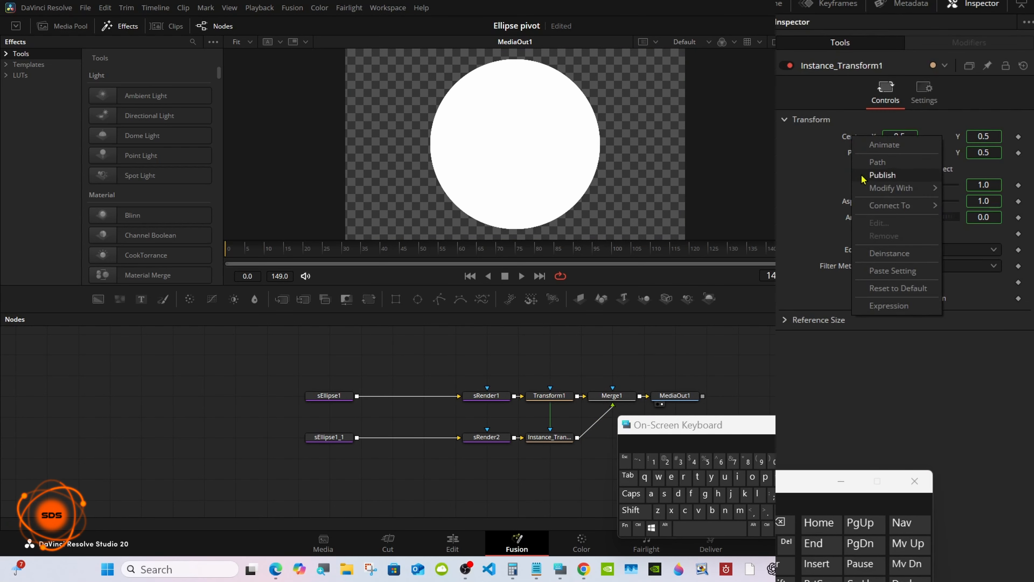
pyautogui.click(874, 255)
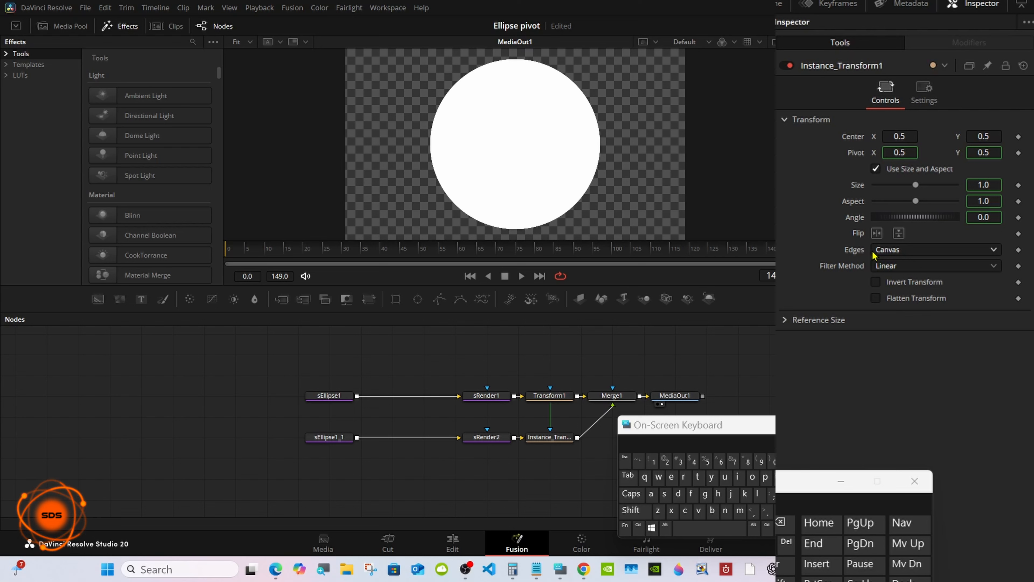
pyautogui.rightClick(853, 158)
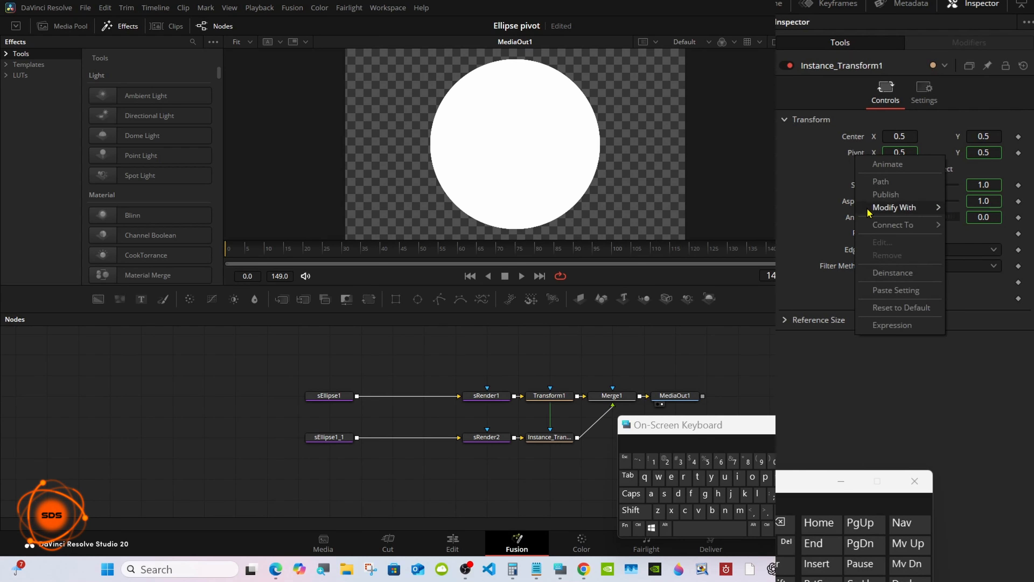
pyautogui.click(880, 273)
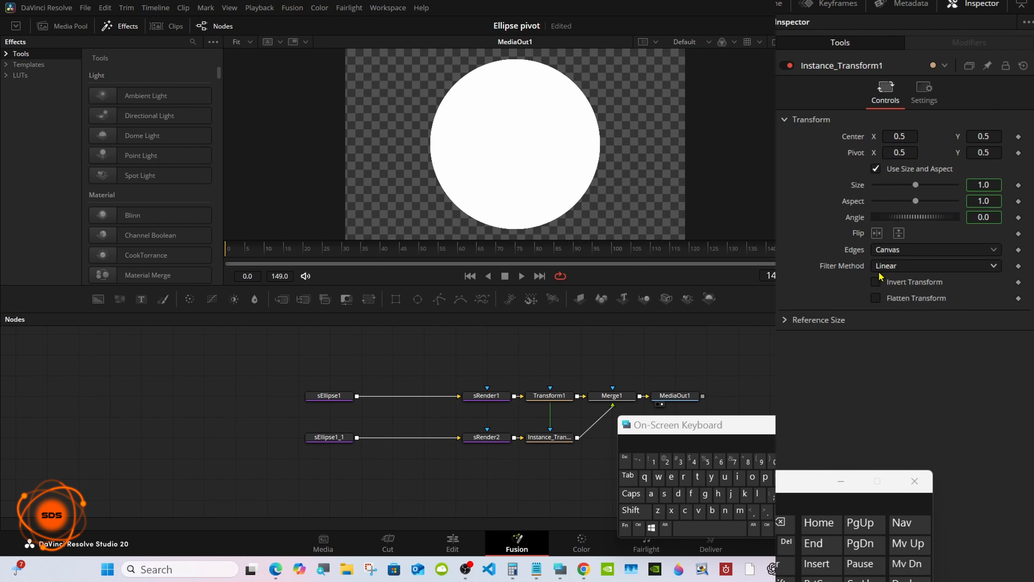
pyautogui.rightClick(856, 223)
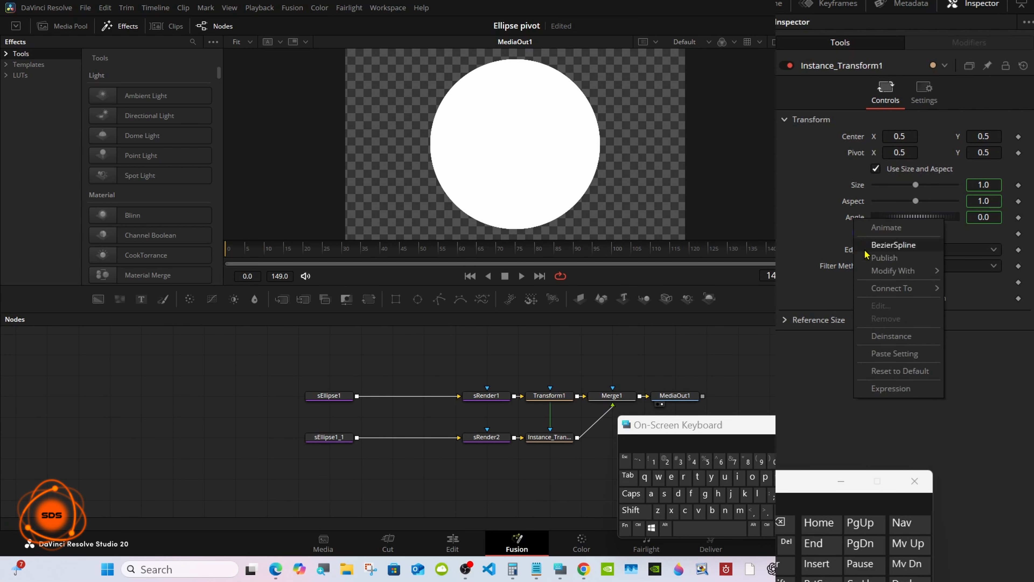
pyautogui.click(880, 337)
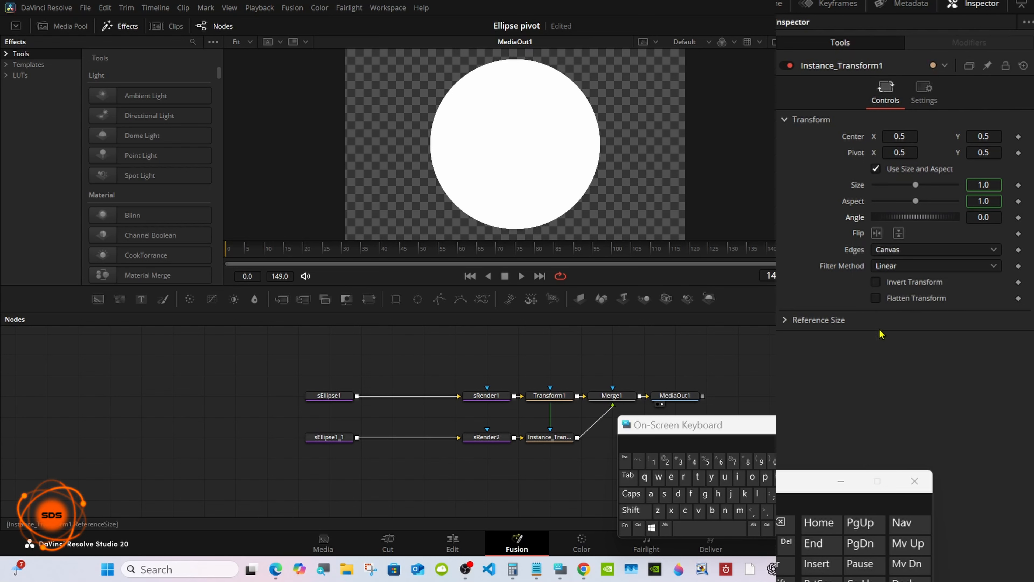
# Set the linked Size of Instance_Transform1 to 0.5.
pyautogui.moveTo(917, 186); pyautogui.dragTo(898, 186)
pyautogui.click(994, 181)
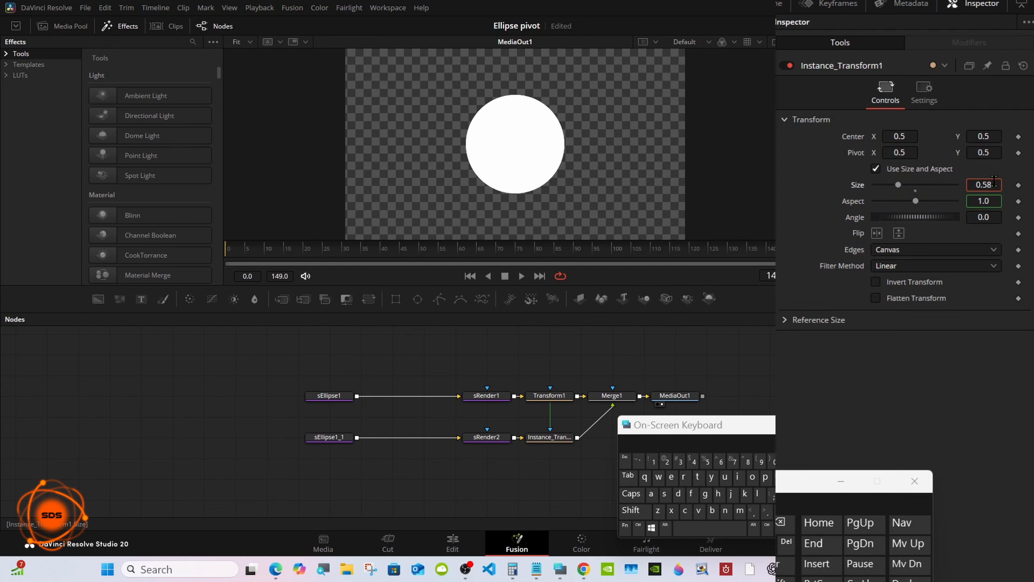
pyautogui.click(781, 522)
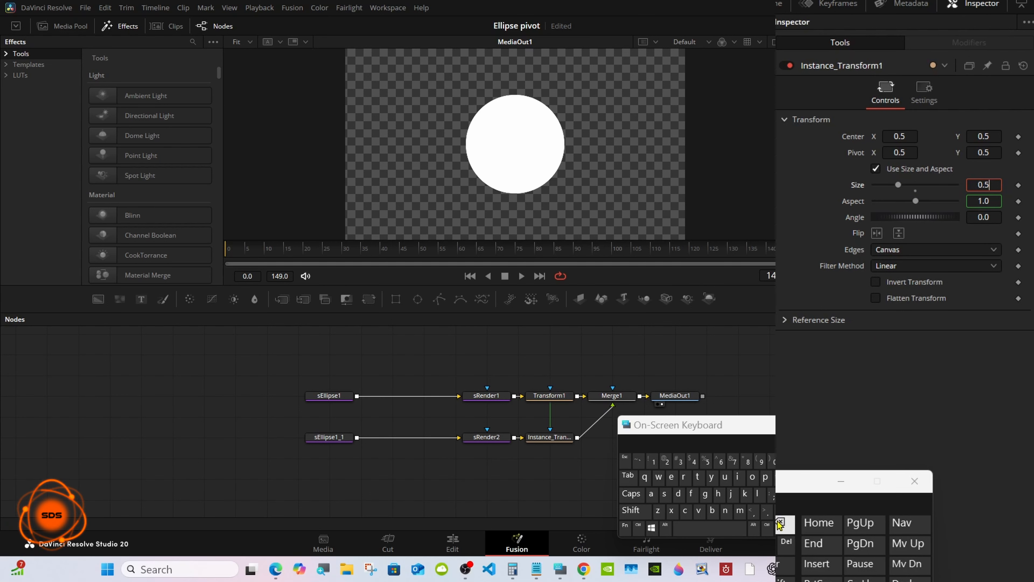
pyautogui.click(785, 565)
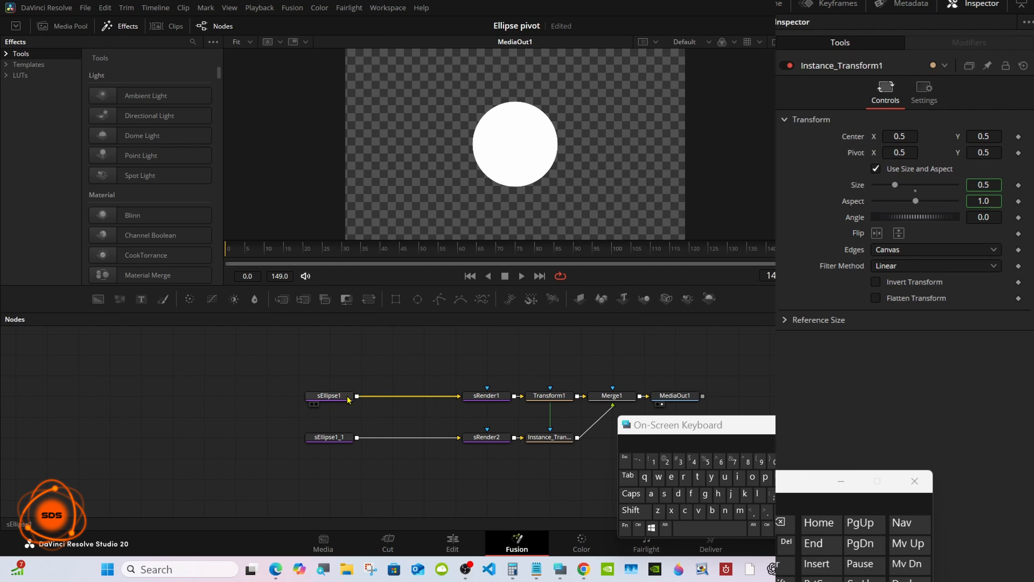
# Try rotating Instance_Transform1 with its Angle control, and reset the angle to its default.
pyautogui.click(535, 438)
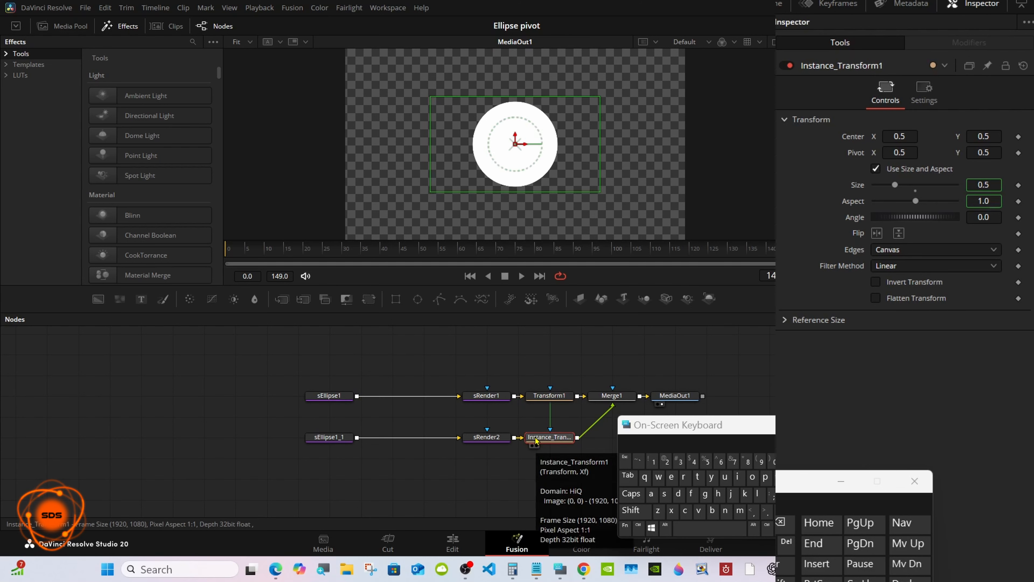
pyautogui.moveTo(907, 222); pyautogui.dragTo(914, 221)
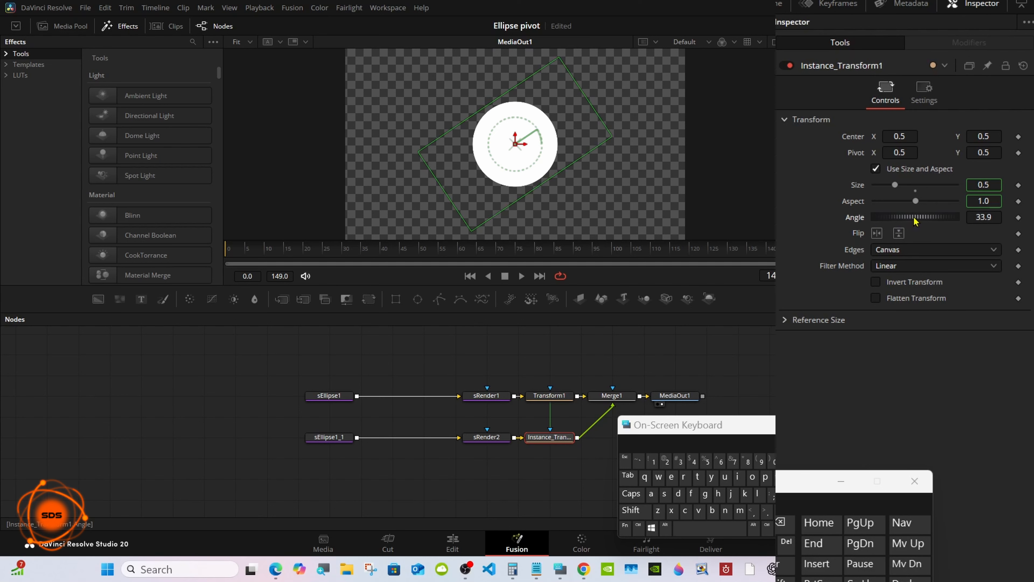
pyautogui.doubleClick(916, 224)
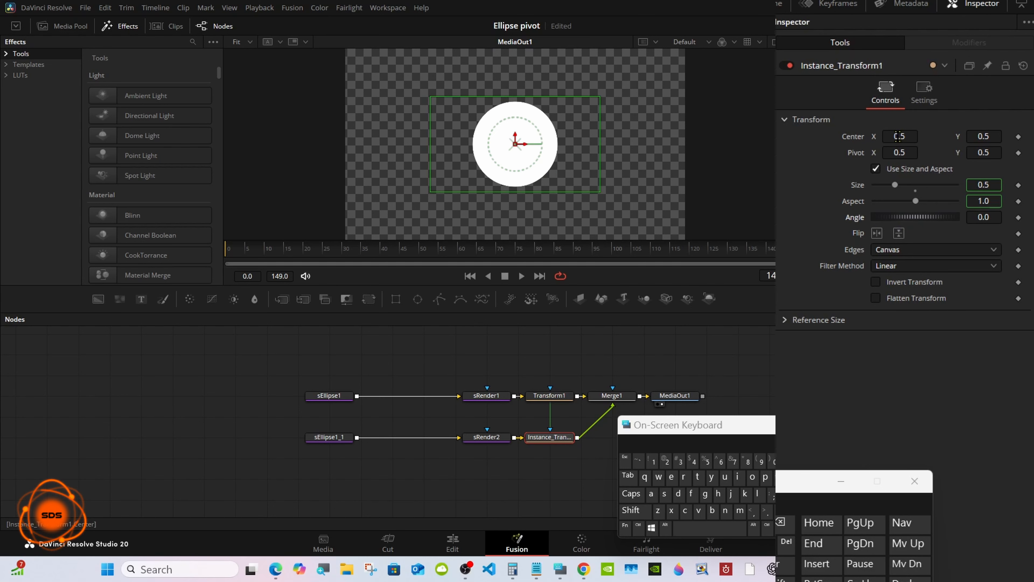
# Set the Center X of Instance_Transform1 to 0.25.
pyautogui.moveTo(899, 136); pyautogui.dragTo(896, 135)
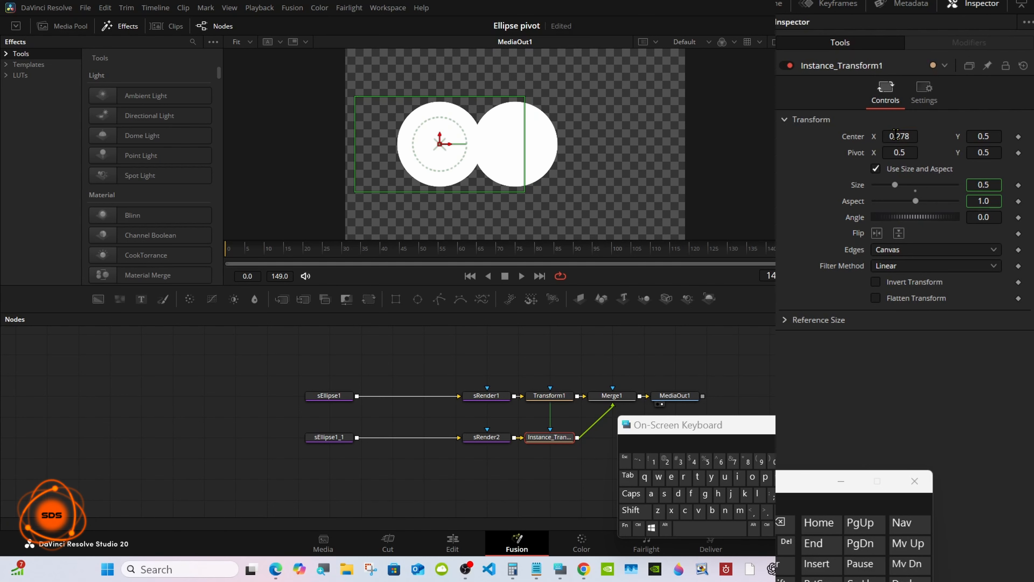
pyautogui.click(896, 135)
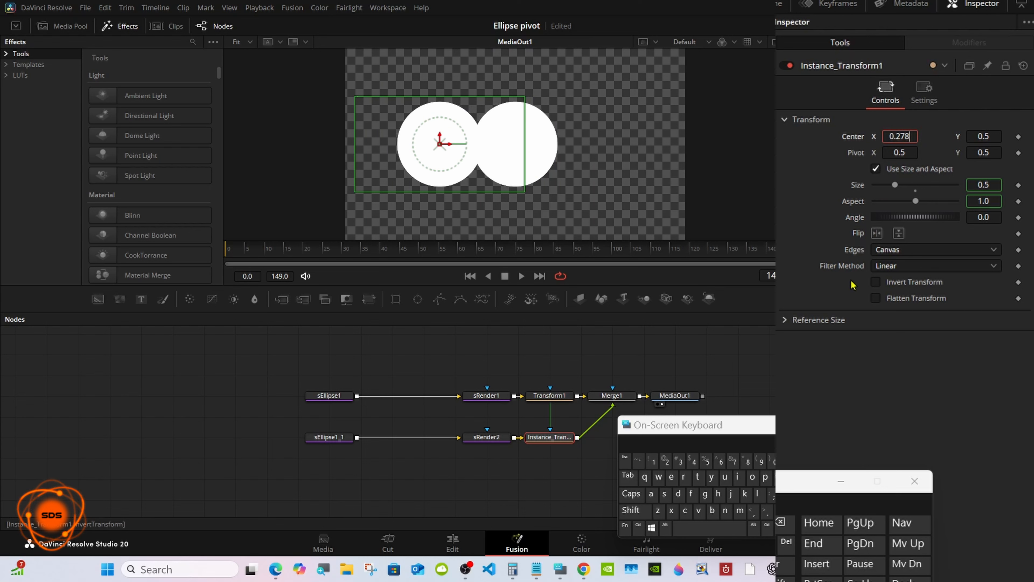
pyautogui.press('BackSpace')
pyautogui.press('BackSpace')
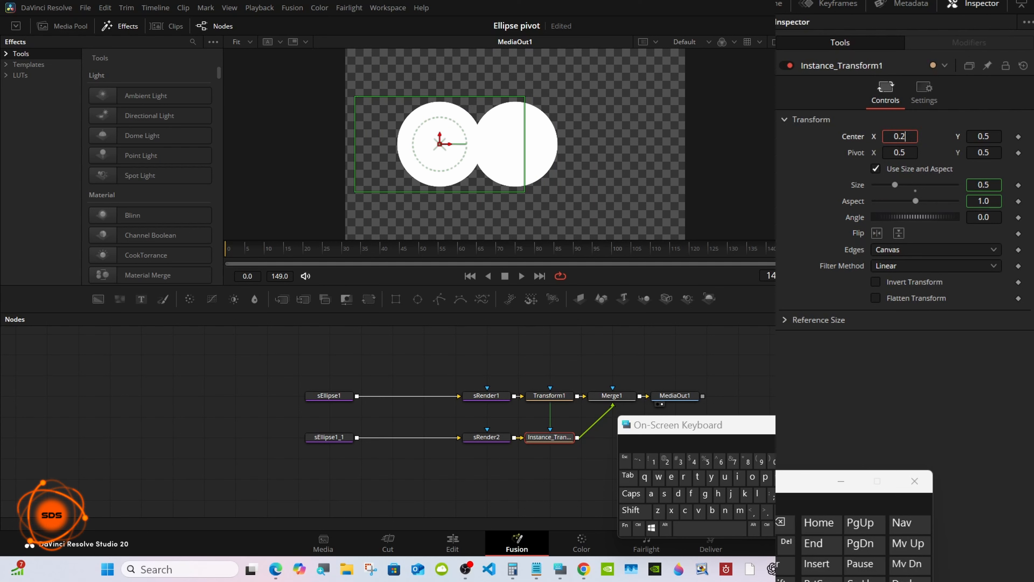
pyautogui.write('5')
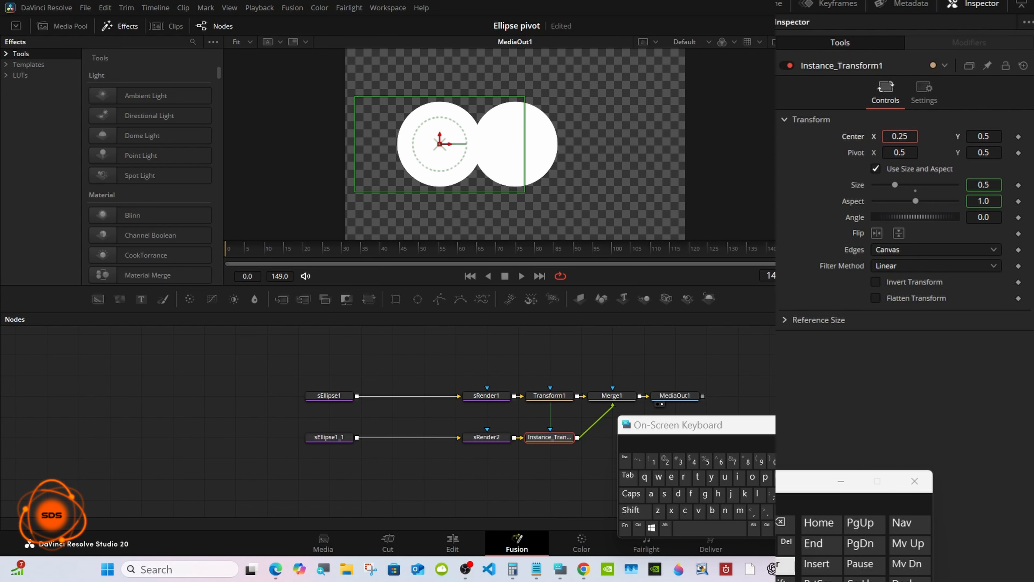
pyautogui.press('Tab')
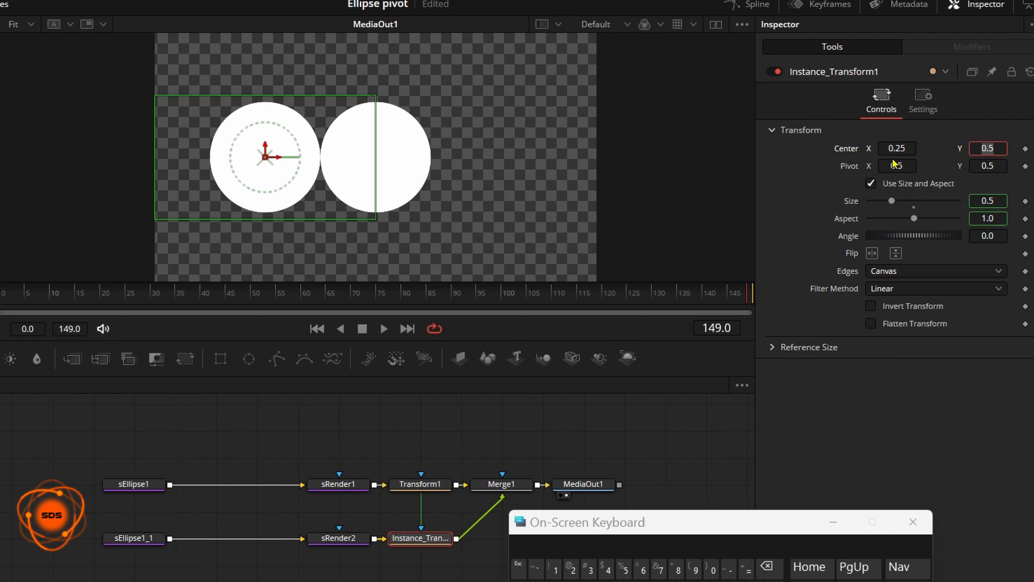
# Set the Pivot X of Instance_Transform1 to 0.75.
pyautogui.moveTo(894, 163); pyautogui.dragTo(905, 164)
pyautogui.click(905, 164)
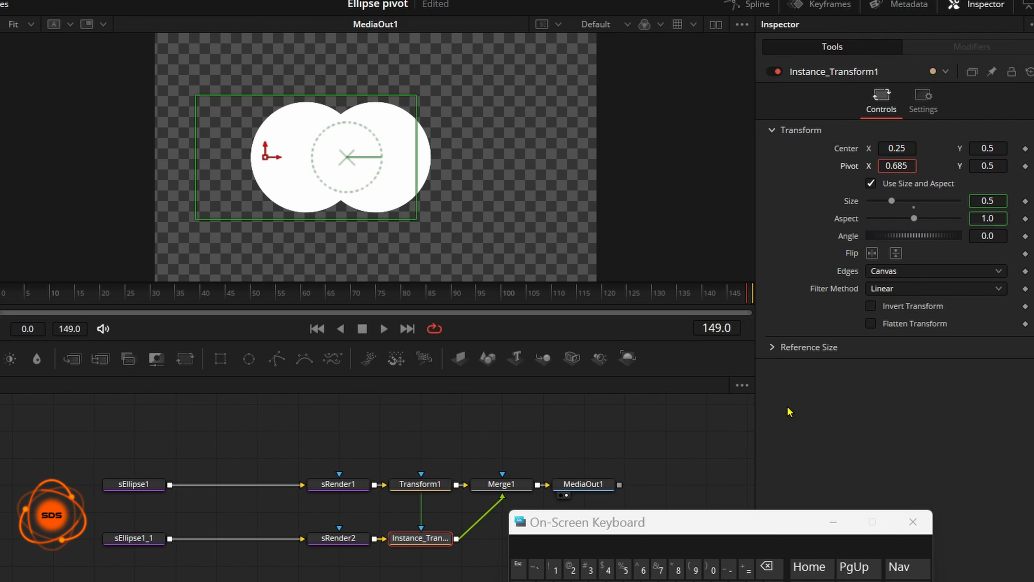
pyautogui.click(768, 566)
pyautogui.click(767, 567)
pyautogui.click(767, 567)
pyautogui.write('75')
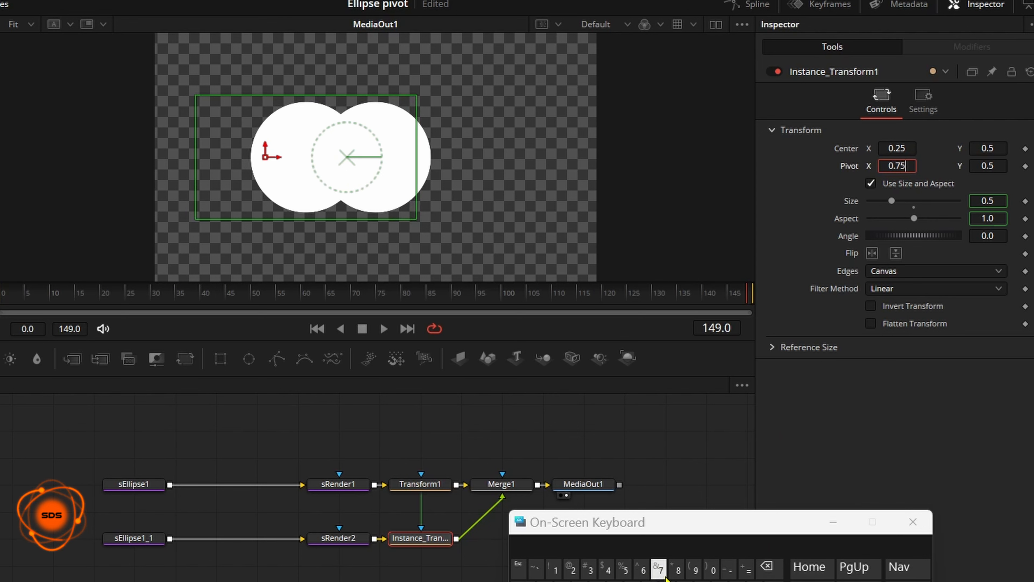
pyautogui.press('Tab')
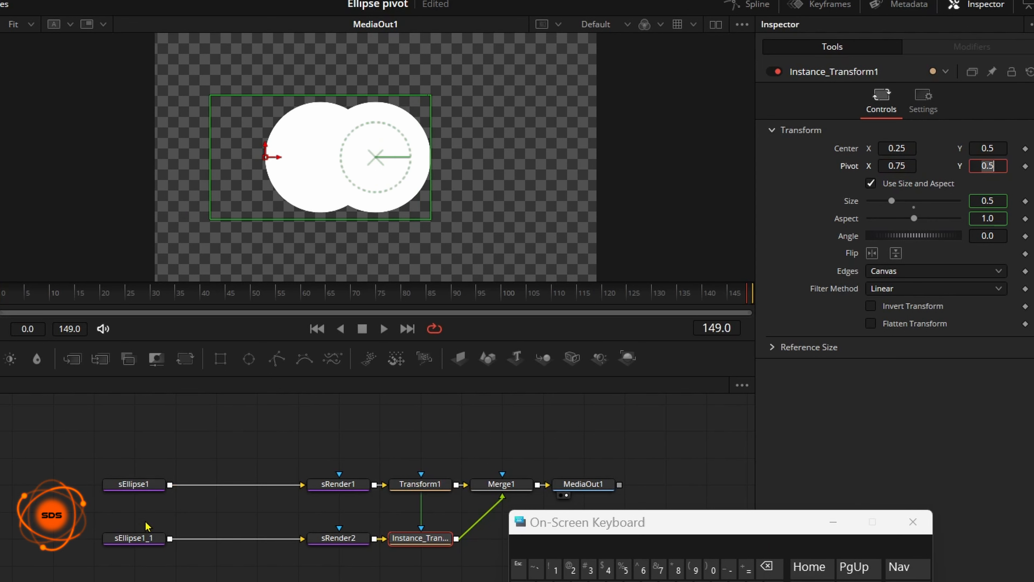
# Change the style color of sEllipse1_1 to pure red from the basic colors.
pyautogui.click(146, 541)
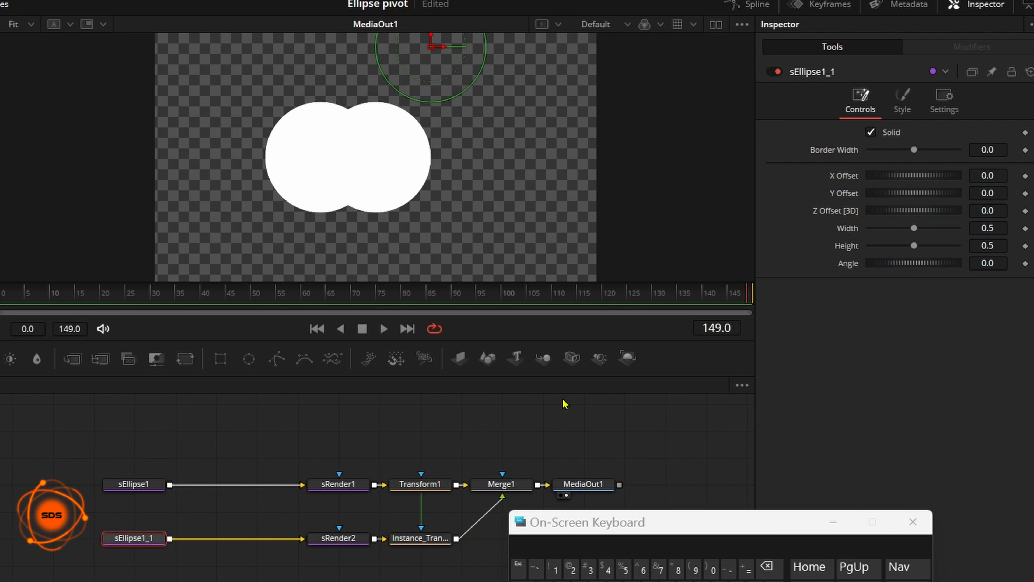
pyautogui.click(902, 100)
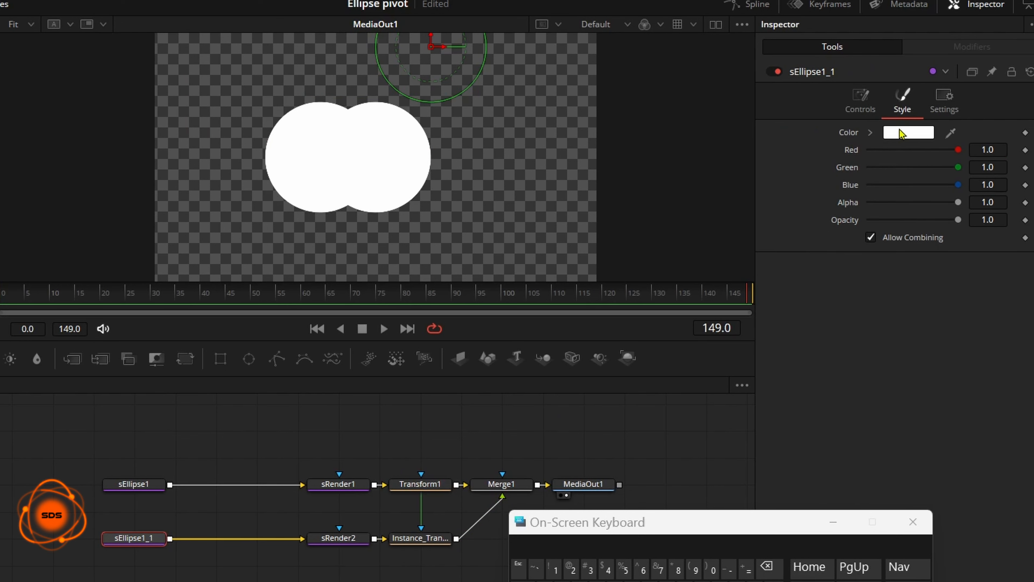
pyautogui.click(916, 138)
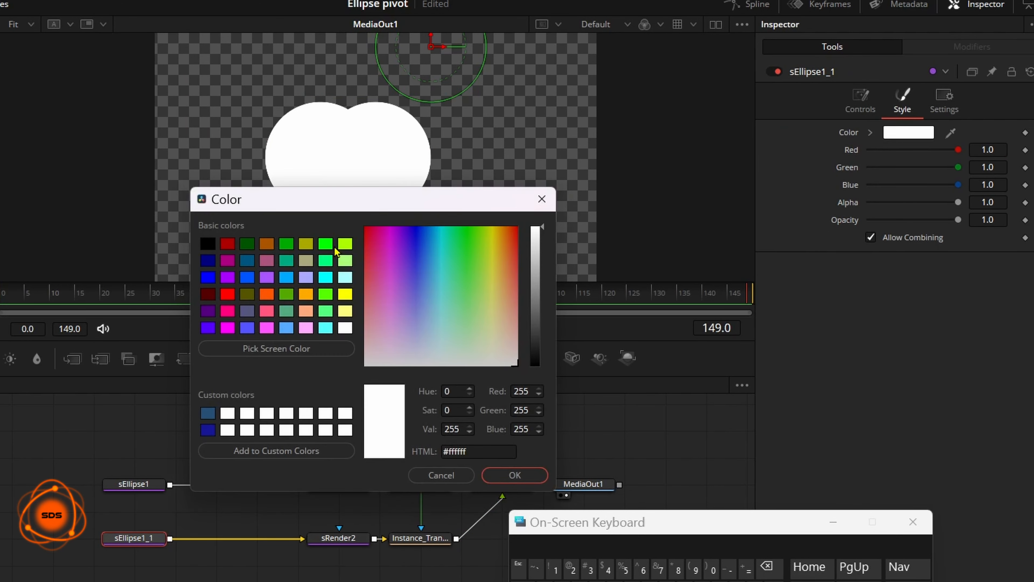
pyautogui.click(226, 297)
pyautogui.click(515, 475)
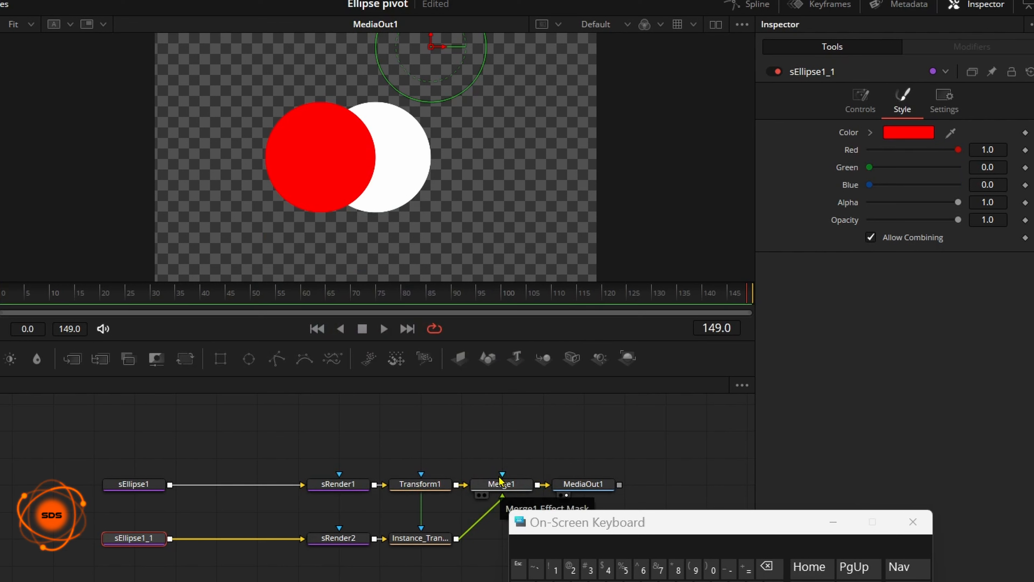
# Change the style color of sEllipse1 to blue-violet, with red 0.333333, green 0.0 and blue 1.0.
pyautogui.click(146, 484)
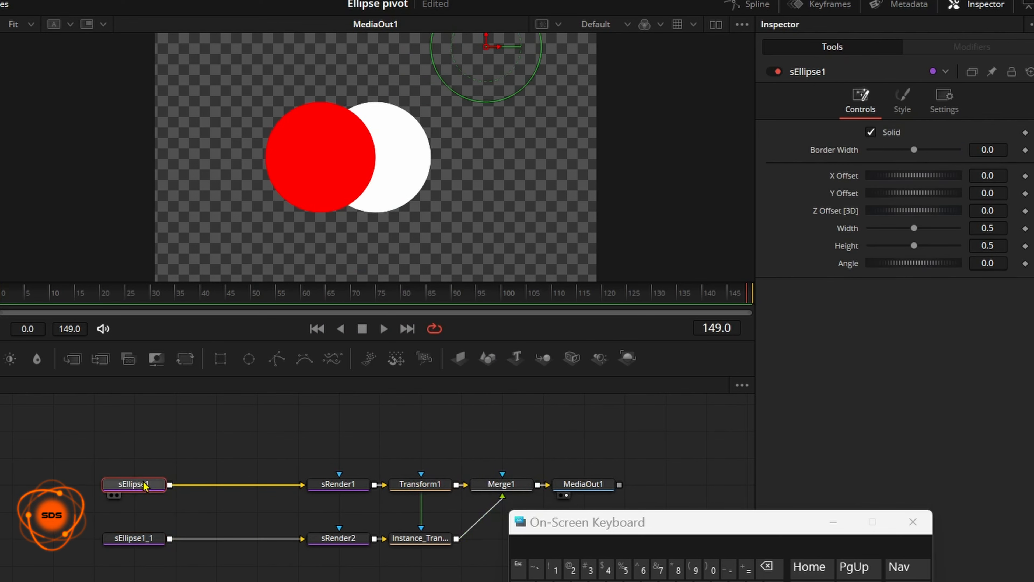
pyautogui.click(897, 105)
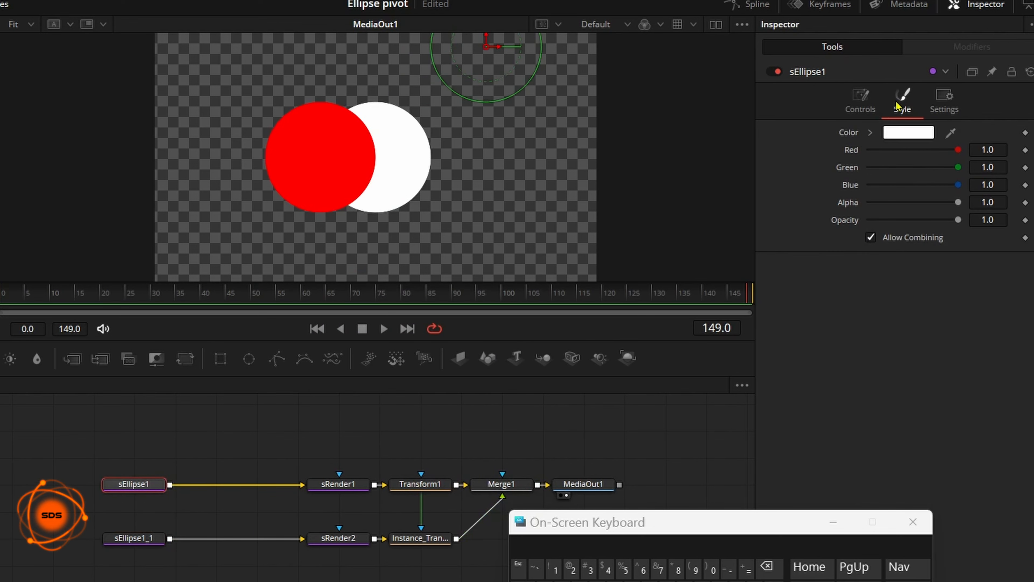
pyautogui.click(897, 134)
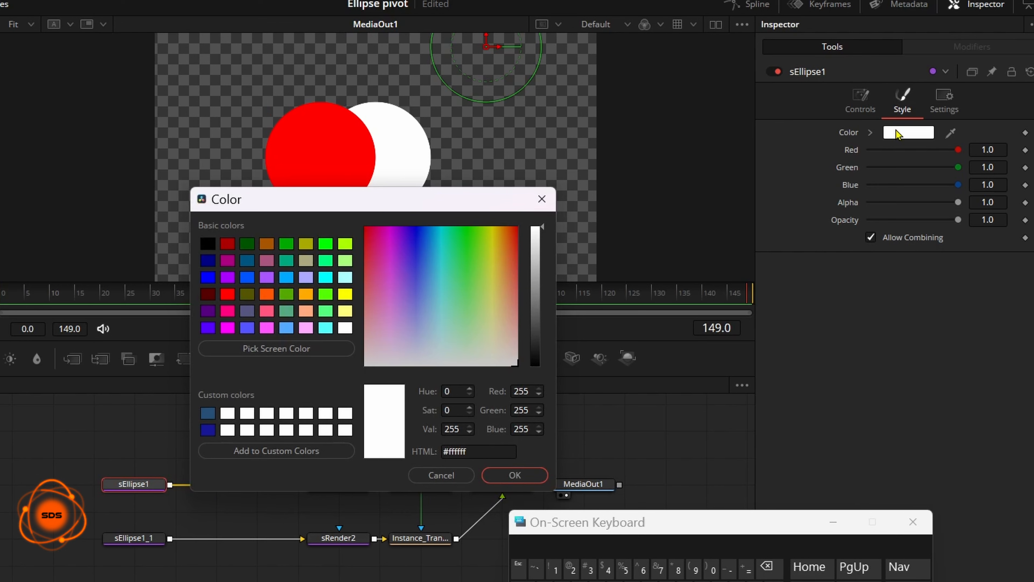
pyautogui.click(495, 475)
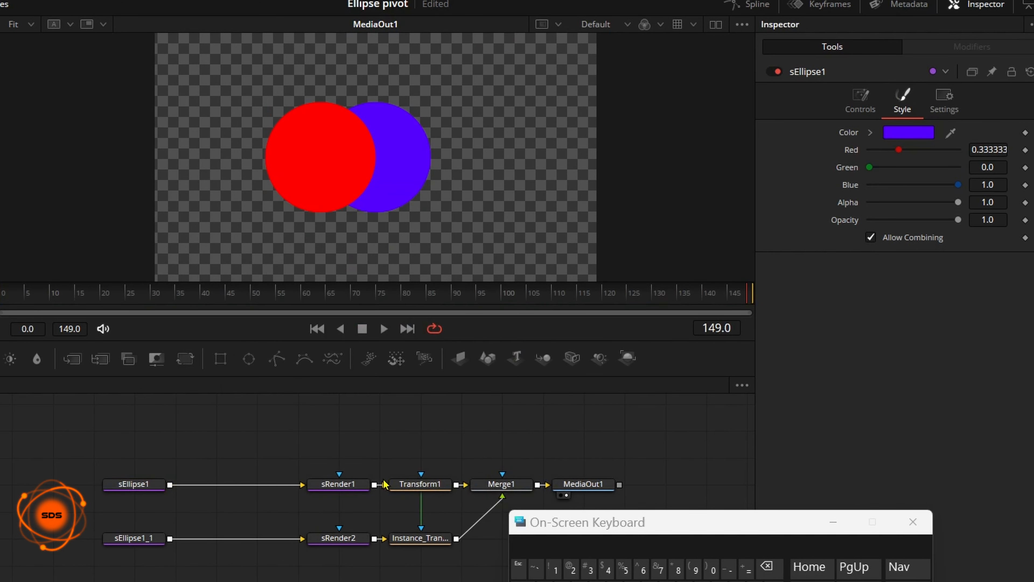
# Check the pivot of Instance_Transform1 in the viewer and set the Center X of Transform1 to 0.75.
pyautogui.click(404, 542)
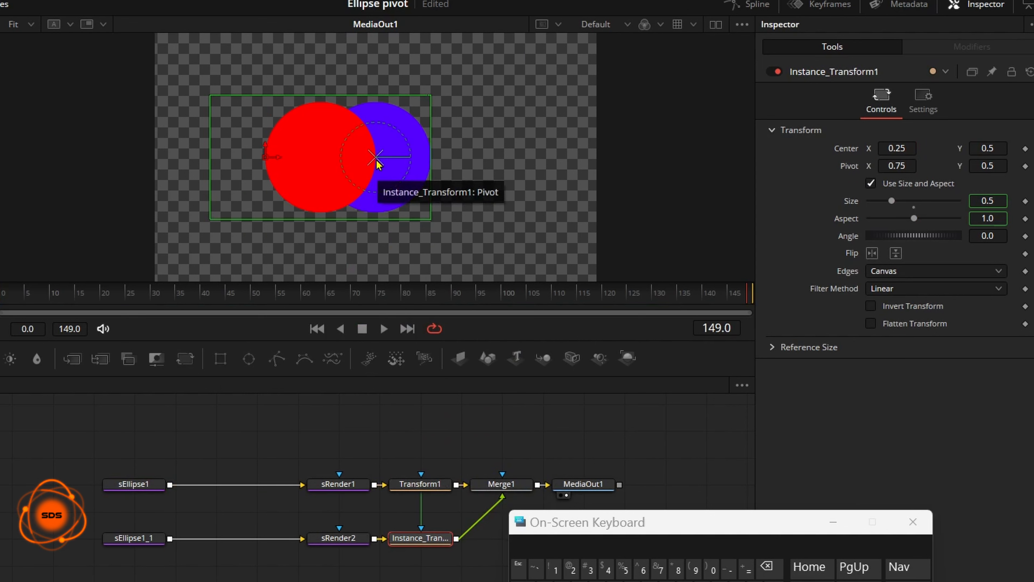
pyautogui.click(417, 485)
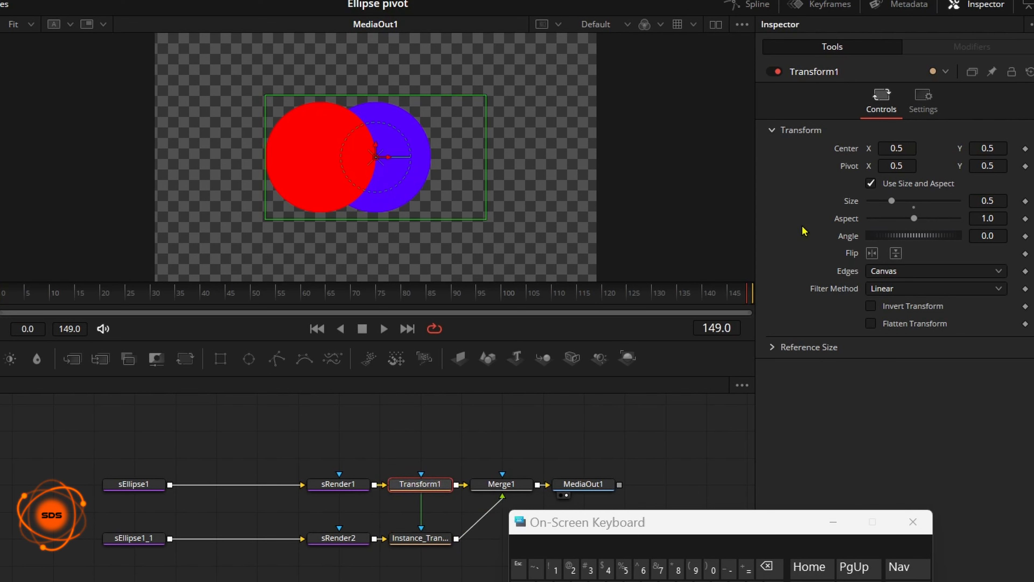
pyautogui.moveTo(896, 148)
pyautogui.mouseDown()
pyautogui.moveTo(924, 149)
pyautogui.moveTo(910, 148)
pyautogui.mouseUp()
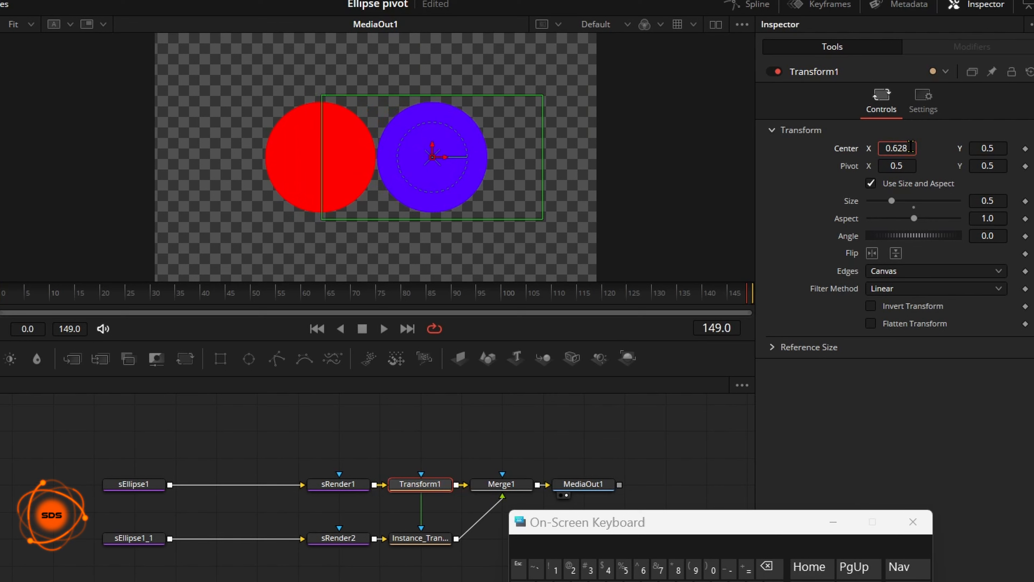
pyautogui.click(767, 566)
pyautogui.click(767, 567)
pyautogui.click(768, 566)
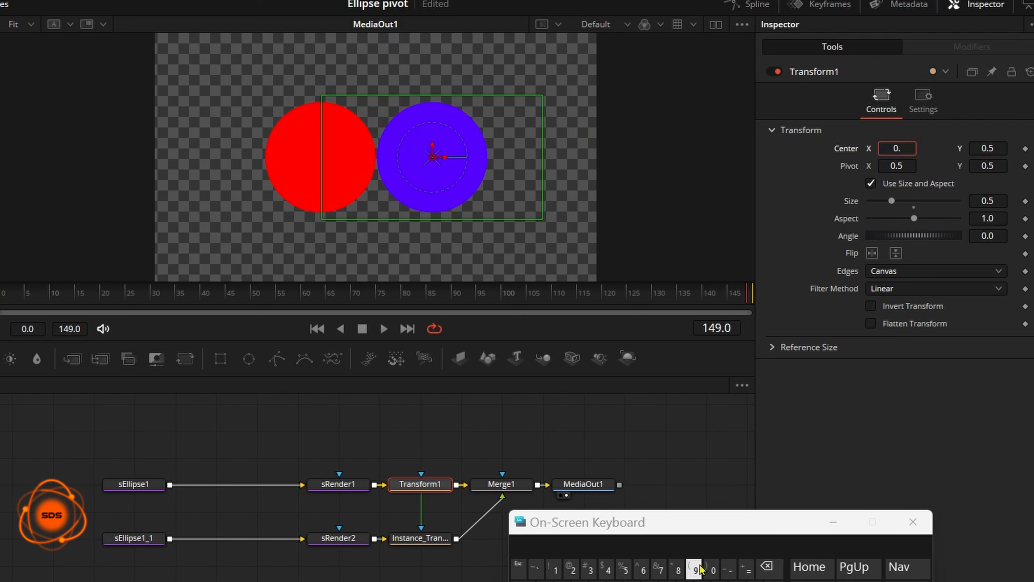
pyautogui.click(658, 568)
pyautogui.click(624, 569)
pyautogui.press('Tab')
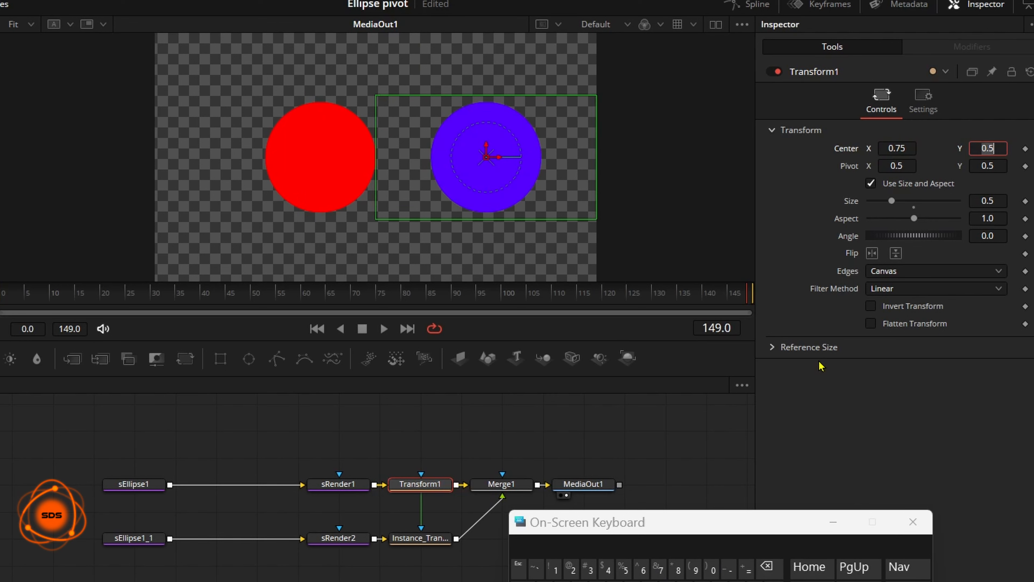
# Set the Pivot X of Transform1 to 0.25 so its pivot sits at the frame center between the two ellipses.
pyautogui.moveTo(901, 164); pyautogui.dragTo(800, 165)
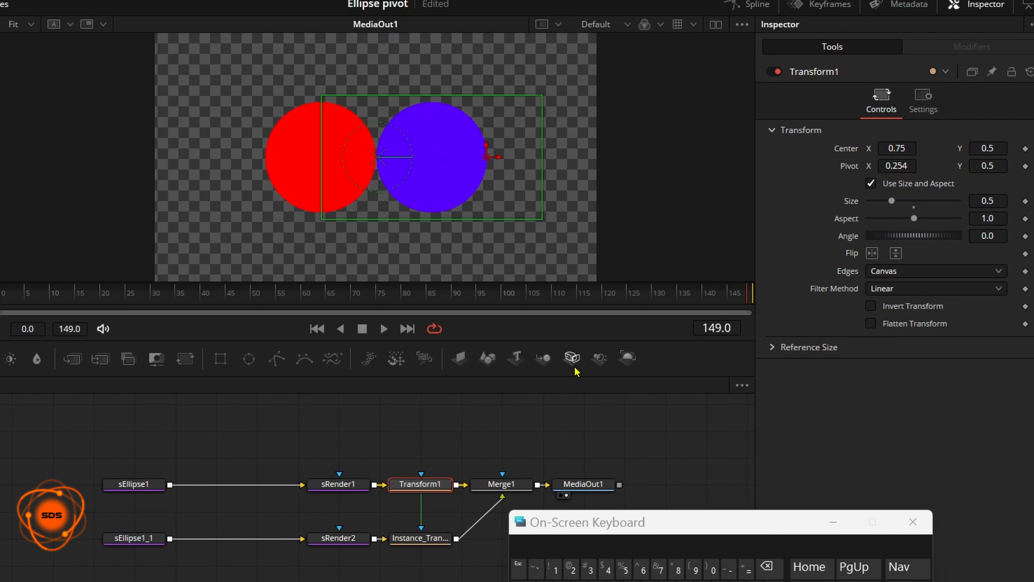
pyautogui.moveTo(572, 377); pyautogui.dragTo(532, 480)
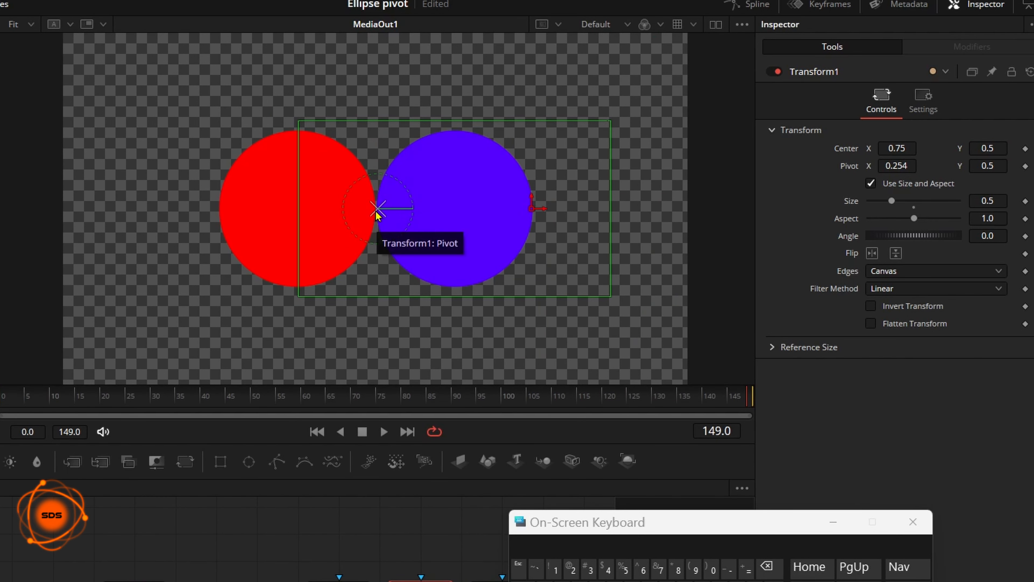
pyautogui.click(908, 165)
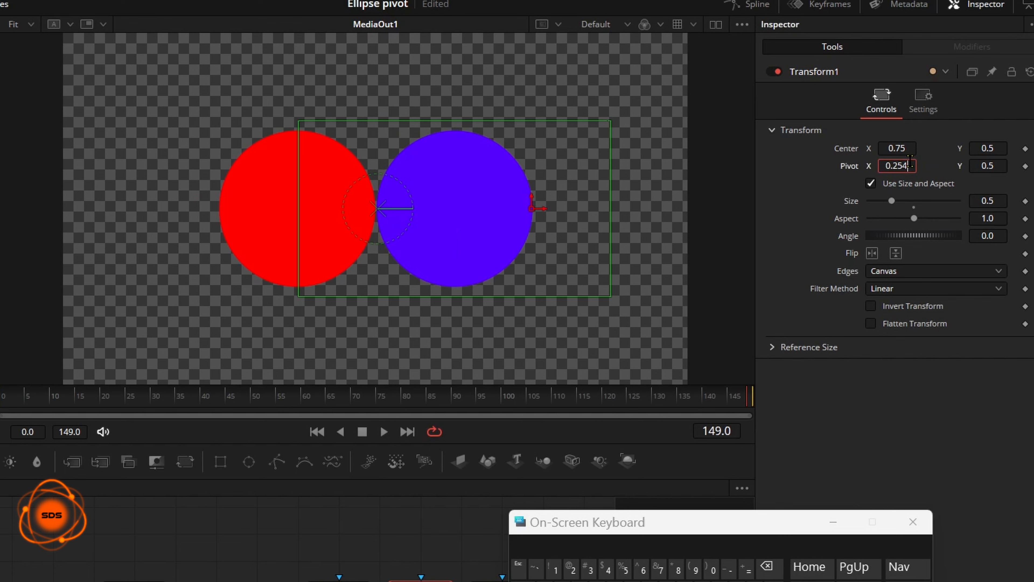
pyautogui.click(767, 566)
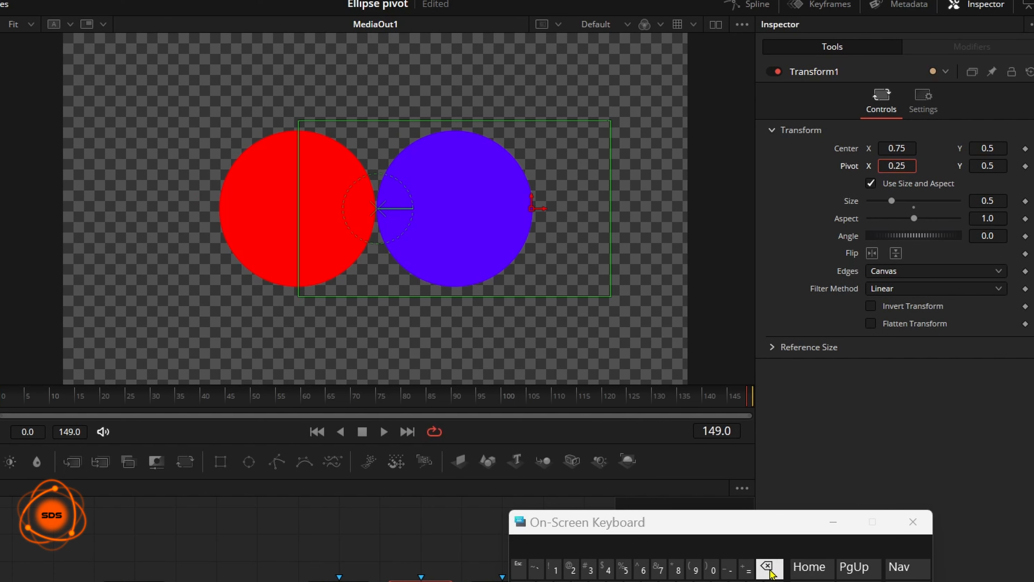
pyautogui.click(994, 166)
pyautogui.moveTo(553, 520); pyautogui.dragTo(714, 515)
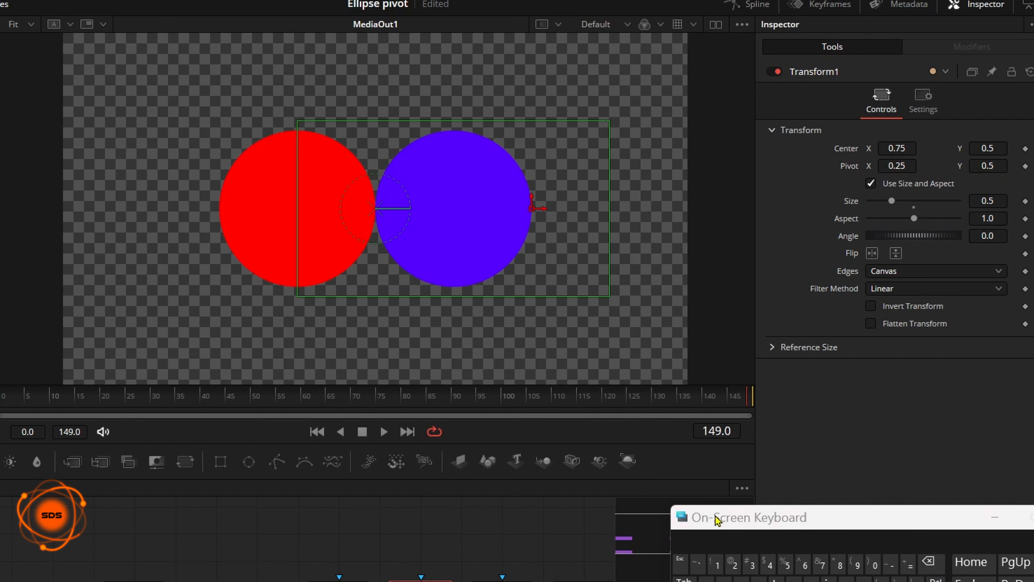
pyautogui.moveTo(354, 489); pyautogui.dragTo(351, 379)
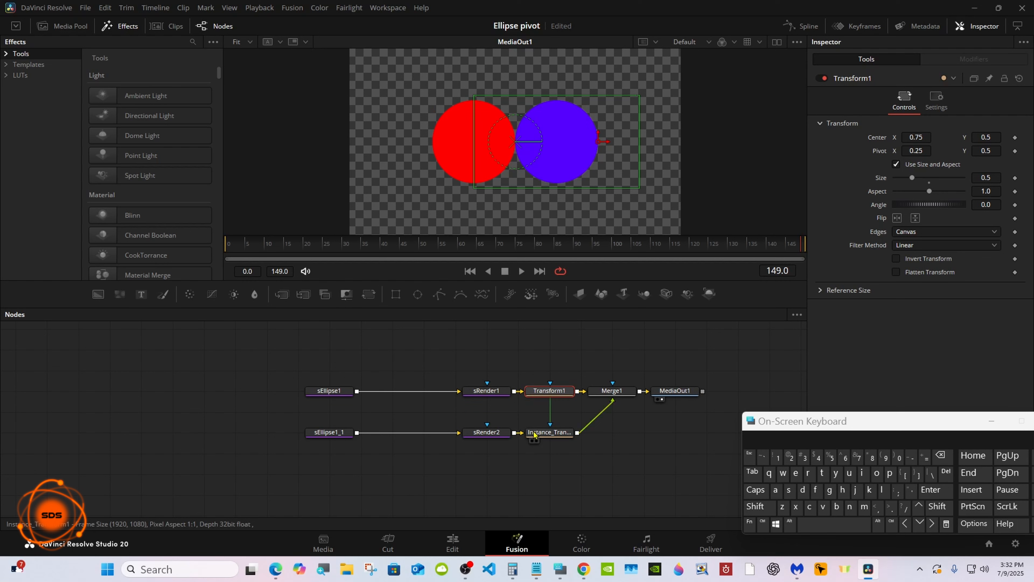
# Set the Angle of Instance_Transform1 to -180 and keyframe it at frame 0.
pyautogui.click(534, 434)
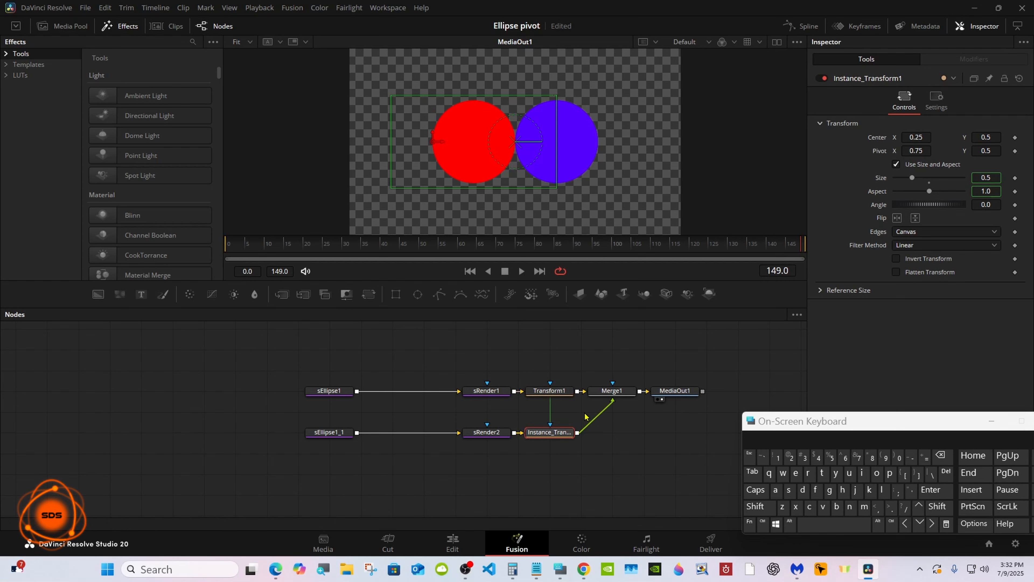
pyautogui.moveTo(926, 205); pyautogui.dragTo(867, 215)
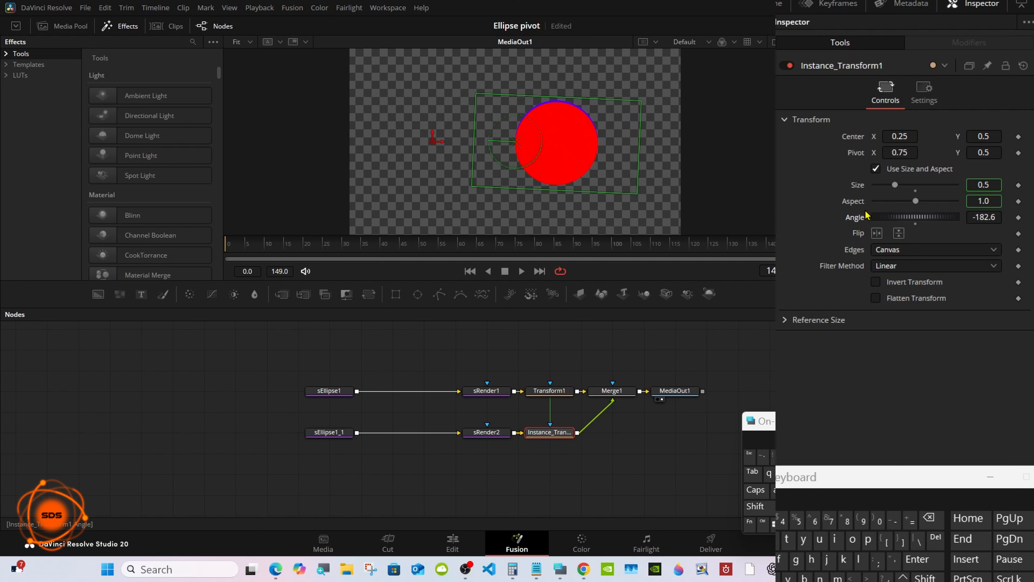
pyautogui.click(915, 223)
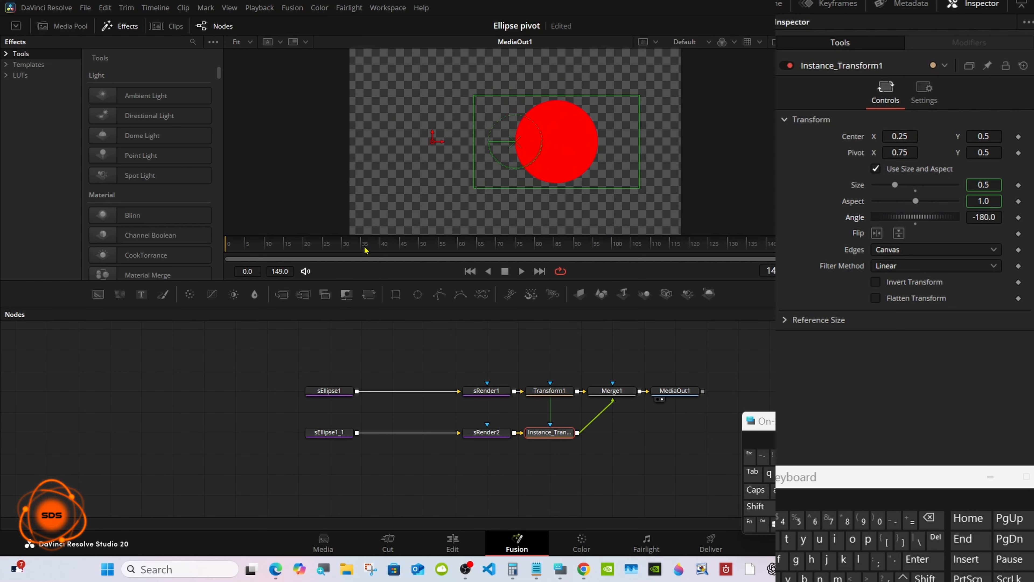
pyautogui.click(225, 244)
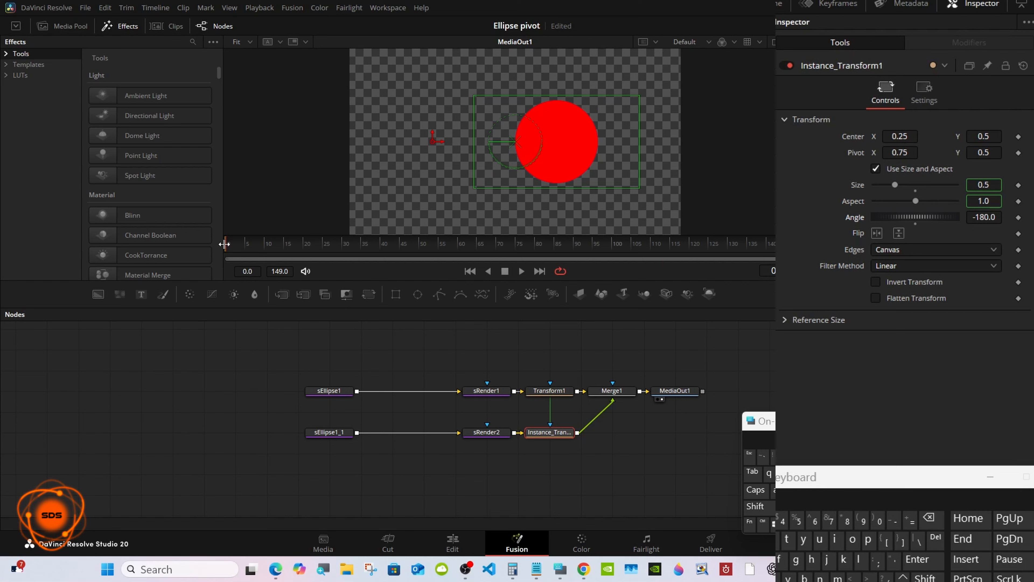
pyautogui.click(1018, 217)
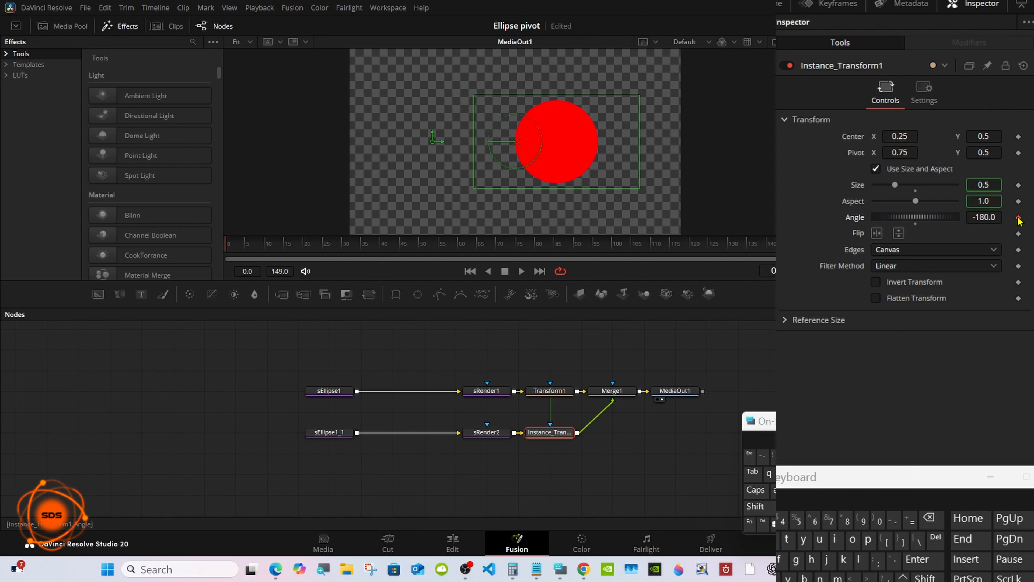
# Keyframe the Angle of Instance_Transform1 at 180 on frame 50 and save the project.
pyautogui.moveTo(319, 245); pyautogui.dragTo(419, 247)
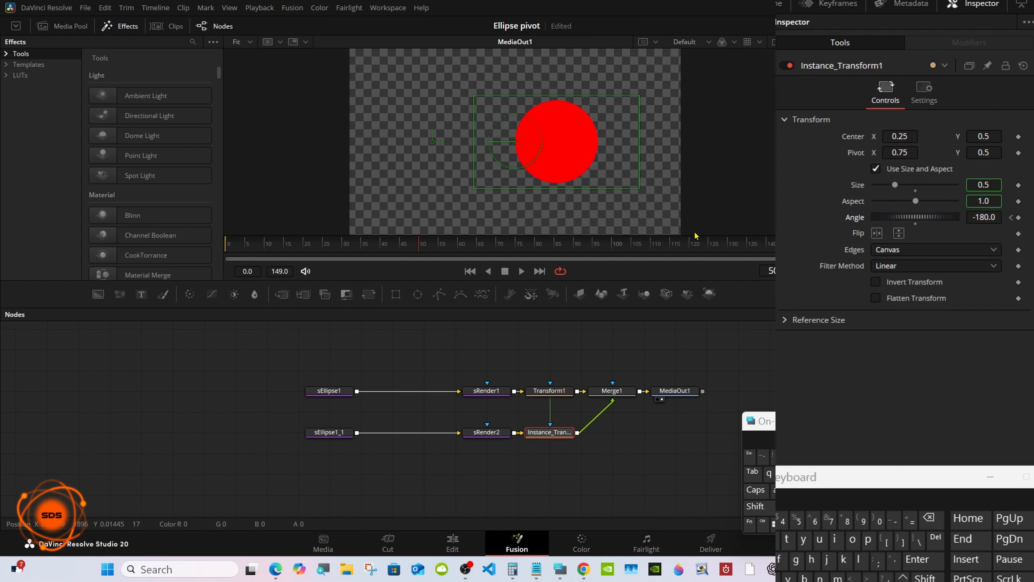
pyautogui.moveTo(904, 217); pyautogui.dragTo(995, 210)
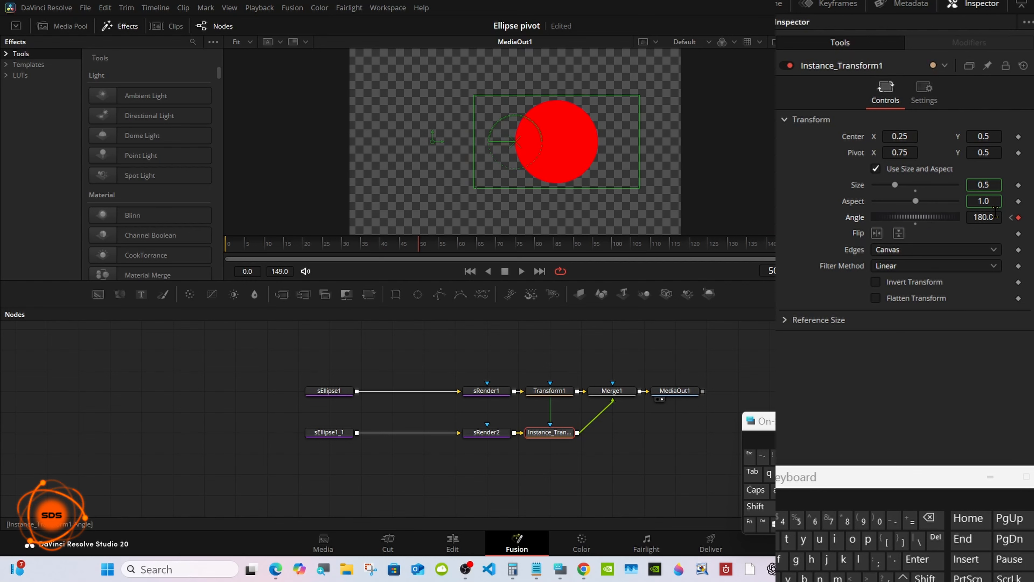
pyautogui.moveTo(574, 247)
pyautogui.mouseDown()
pyautogui.moveTo(223, 245)
pyautogui.moveTo(554, 246)
pyautogui.mouseUp()
pyautogui.hotkey('ctrl', 's')
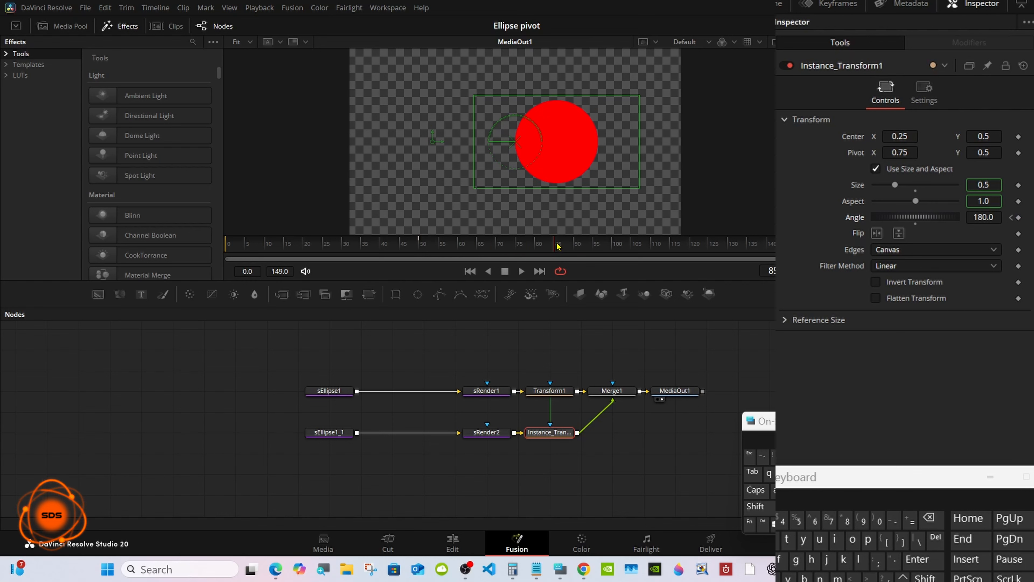
# Keyframe the Angle of Instance_Transform1 at 540 on frame 100 and at 900 on frame 149.
pyautogui.moveTo(557, 246); pyautogui.dragTo(617, 247)
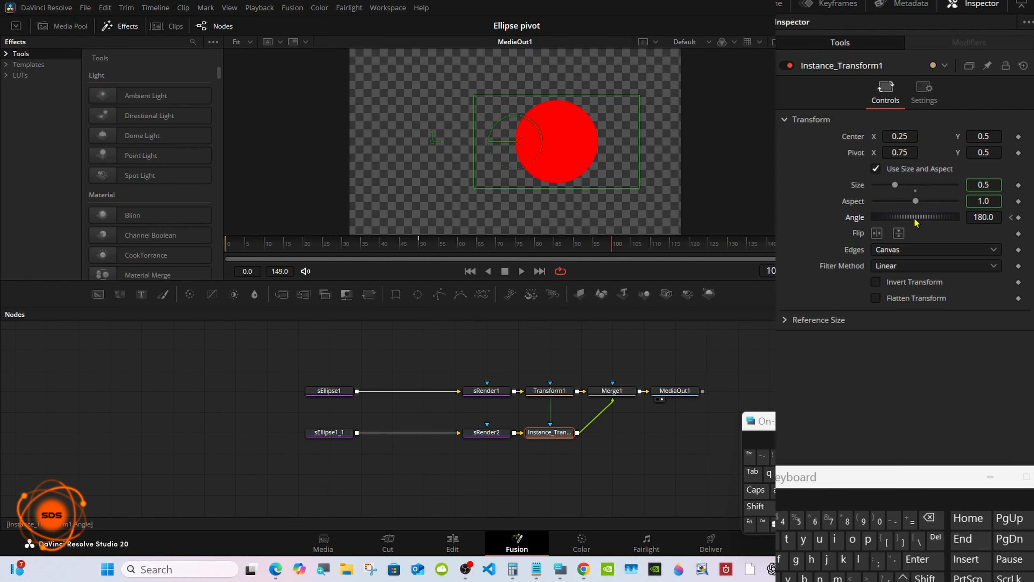
pyautogui.moveTo(917, 217); pyautogui.dragTo(1006, 220)
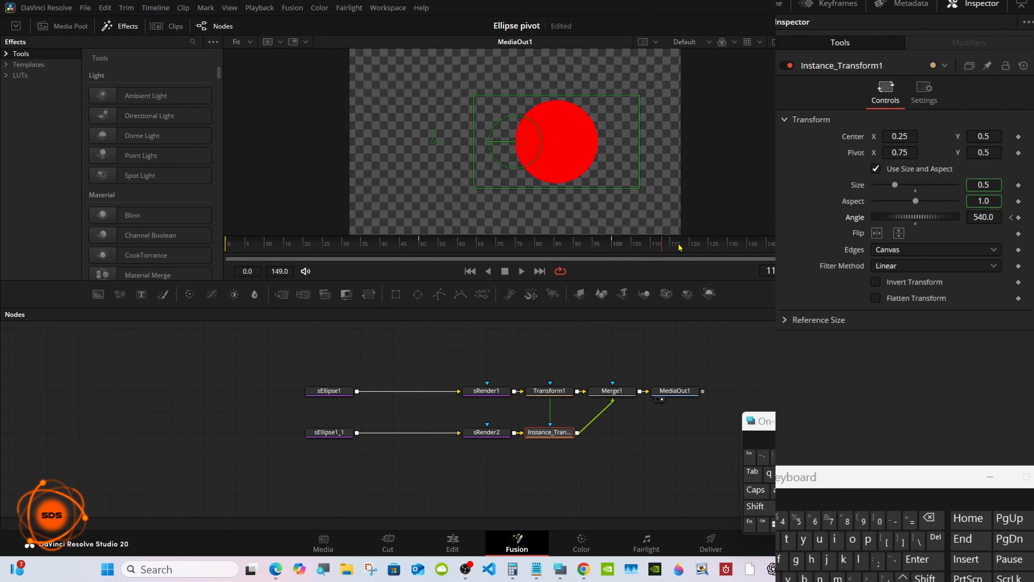
pyautogui.moveTo(776, 231); pyautogui.dragTo(811, 248)
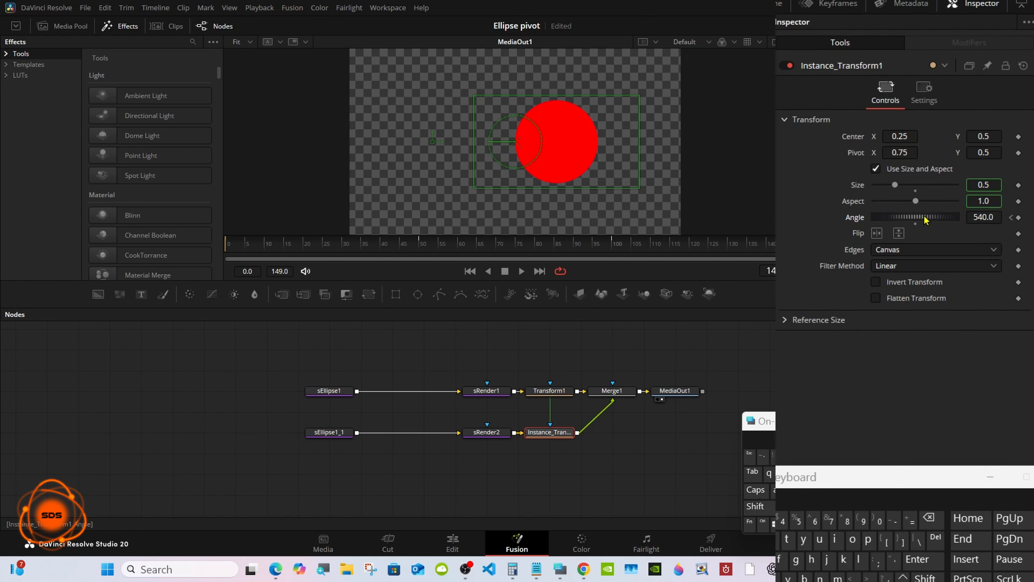
pyautogui.moveTo(929, 206)
pyautogui.mouseDown()
pyautogui.moveTo(946, 208)
pyautogui.moveTo(943, 220)
pyautogui.mouseUp()
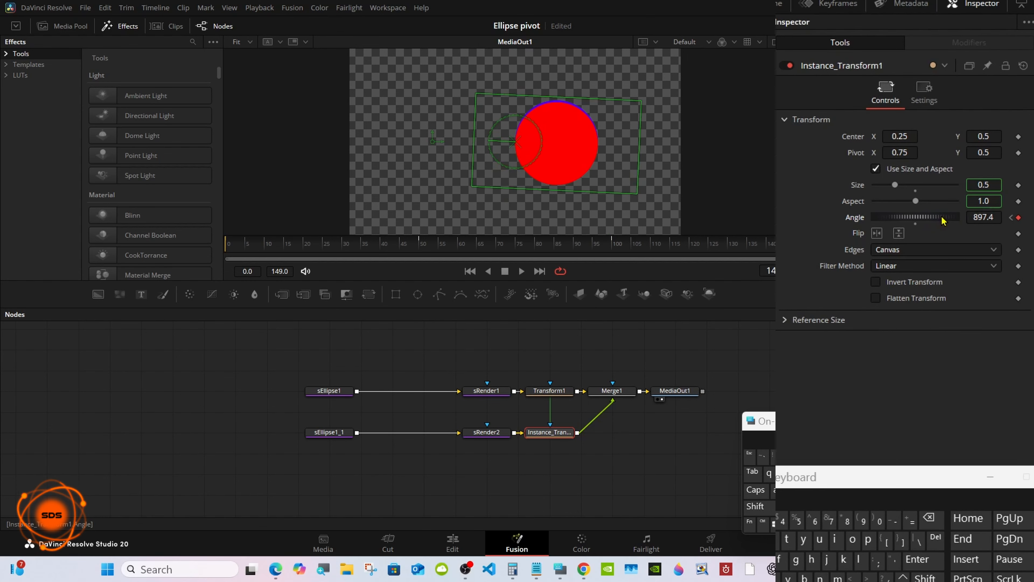
pyautogui.click(998, 216)
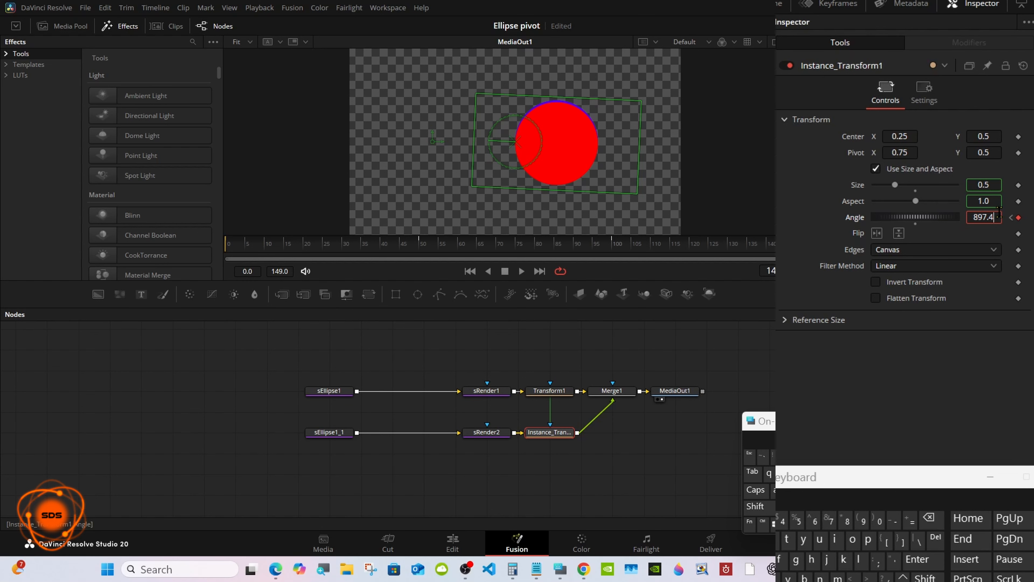
pyautogui.click(931, 520)
pyautogui.click(931, 520)
pyautogui.click(930, 520)
pyautogui.click(930, 520)
pyautogui.click(931, 520)
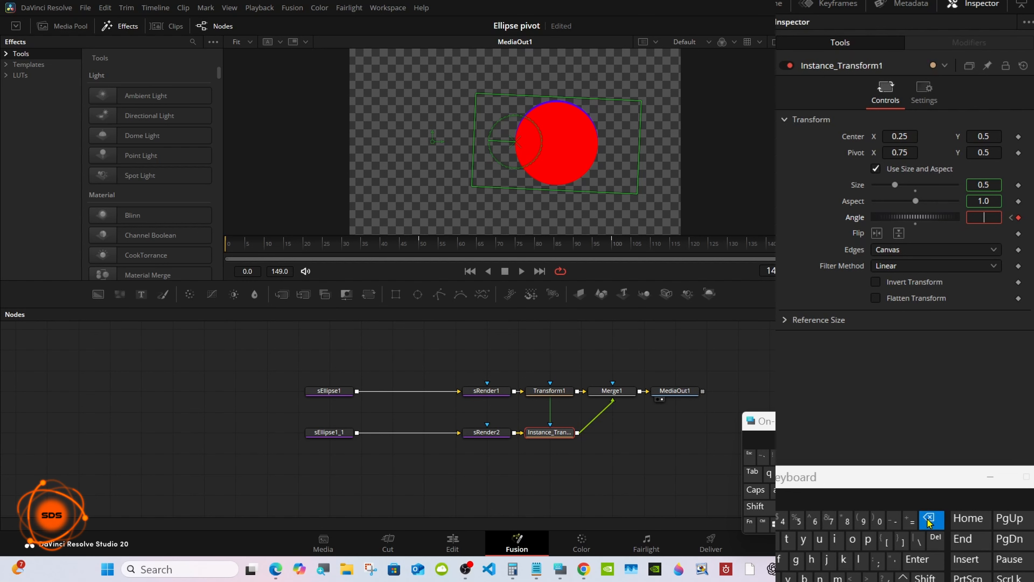
pyautogui.click(863, 520)
pyautogui.click(878, 520)
pyautogui.click(879, 520)
pyautogui.click(919, 561)
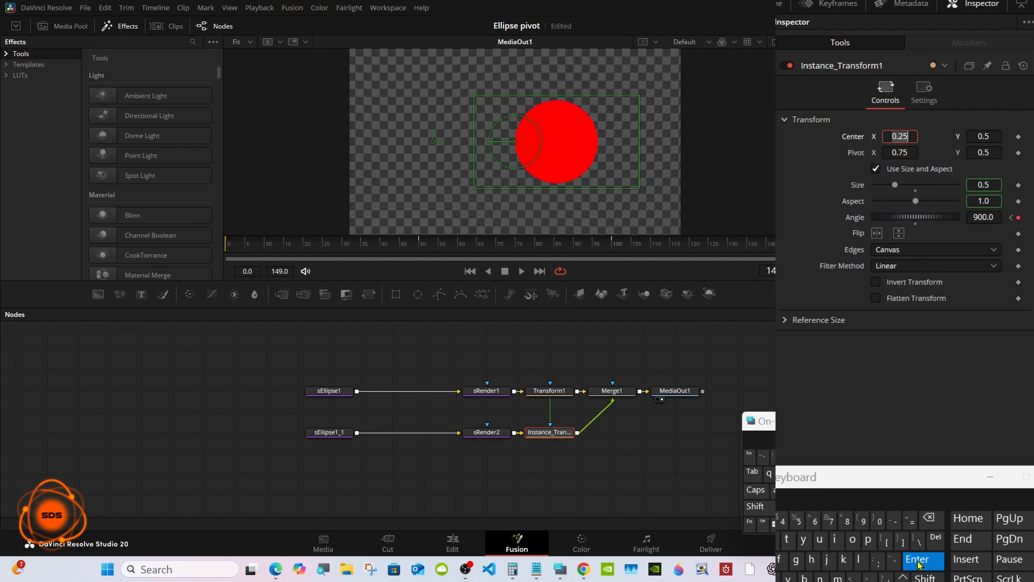
# Open the enlarged Spline editor, show the Angle curve of Instance_Transform1 and fit it to the view.
pyautogui.moveTo(848, 487); pyautogui.dragTo(468, 446)
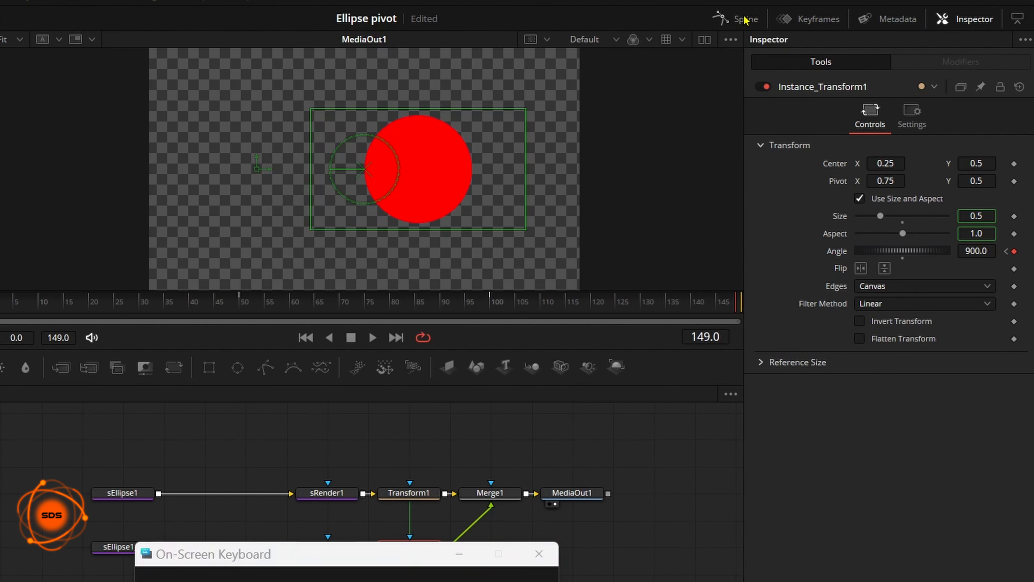
pyautogui.click(808, 27)
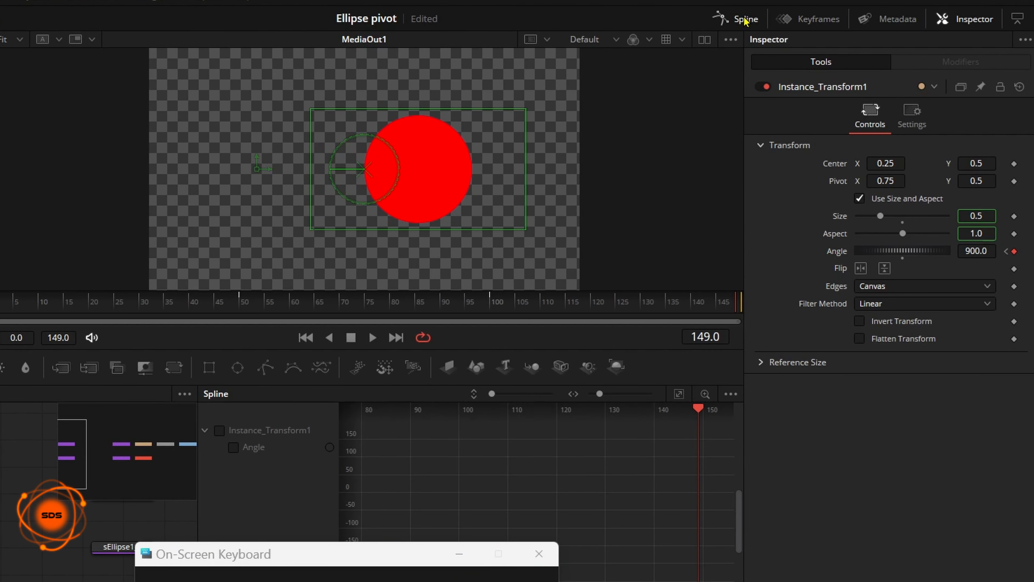
pyautogui.click(1017, 20)
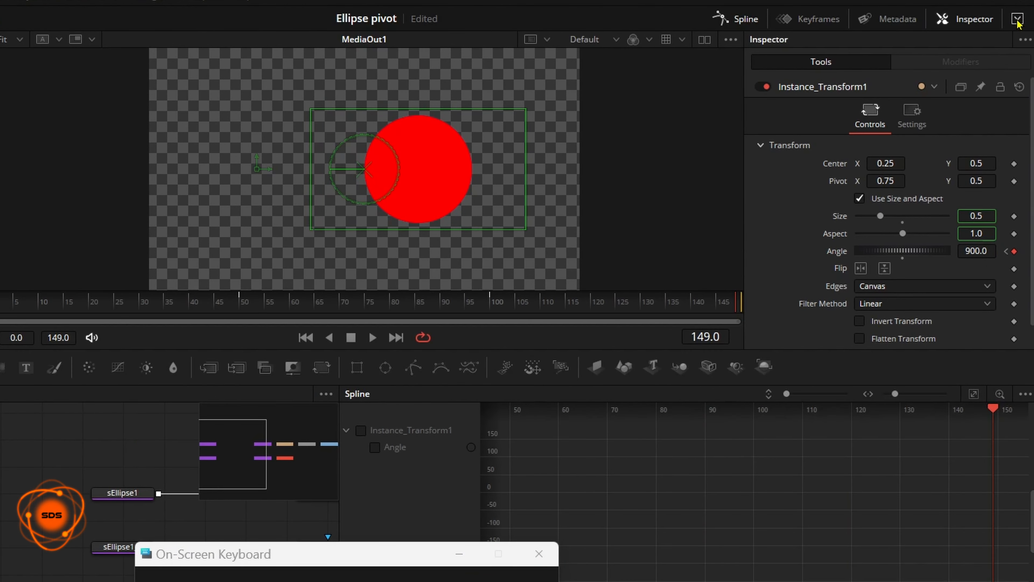
pyautogui.moveTo(346, 554); pyautogui.dragTo(185, 486)
pyautogui.click(360, 430)
pyautogui.click(973, 394)
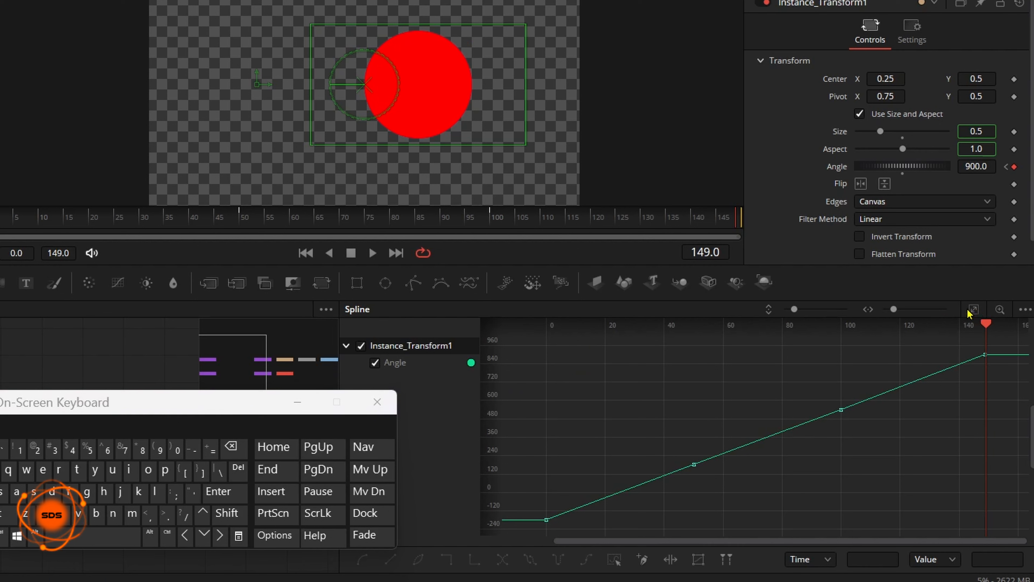
# Flatten all Angle keyframes of Instance_Transform1, lock Ease In and Ease Out together and increase their easing.
pyautogui.click(615, 560)
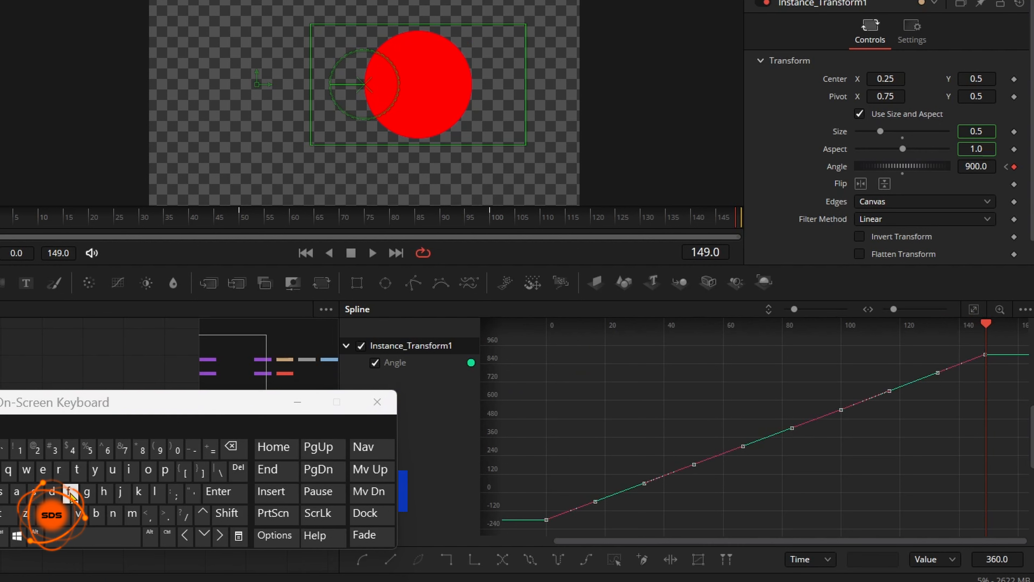
pyautogui.click(70, 493)
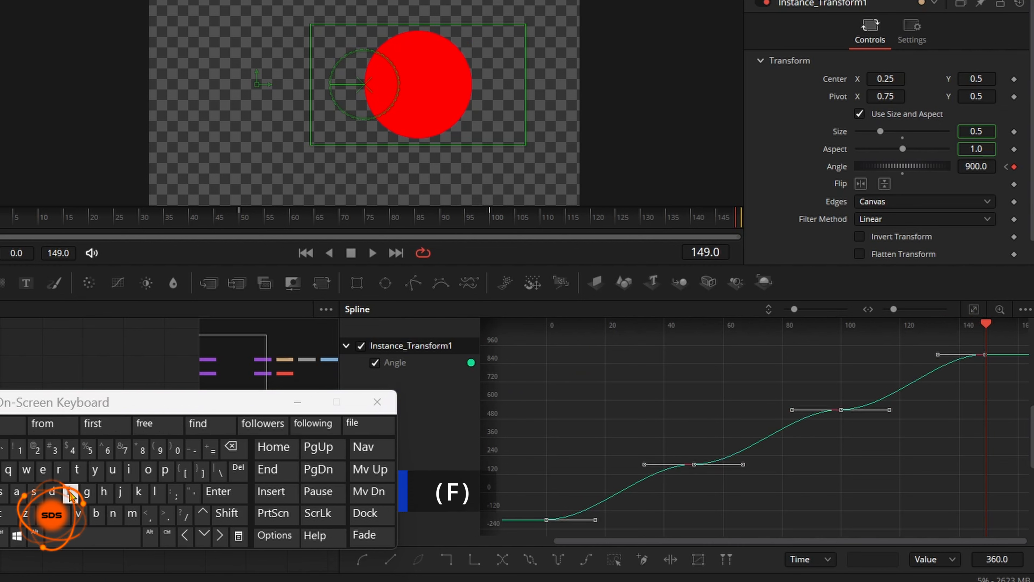
pyautogui.click(76, 472)
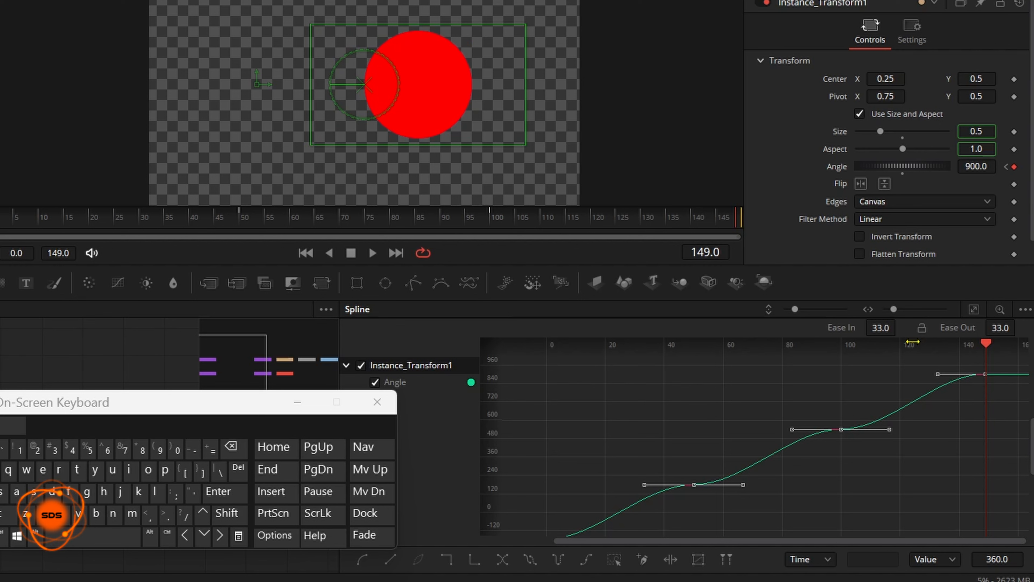
pyautogui.click(922, 328)
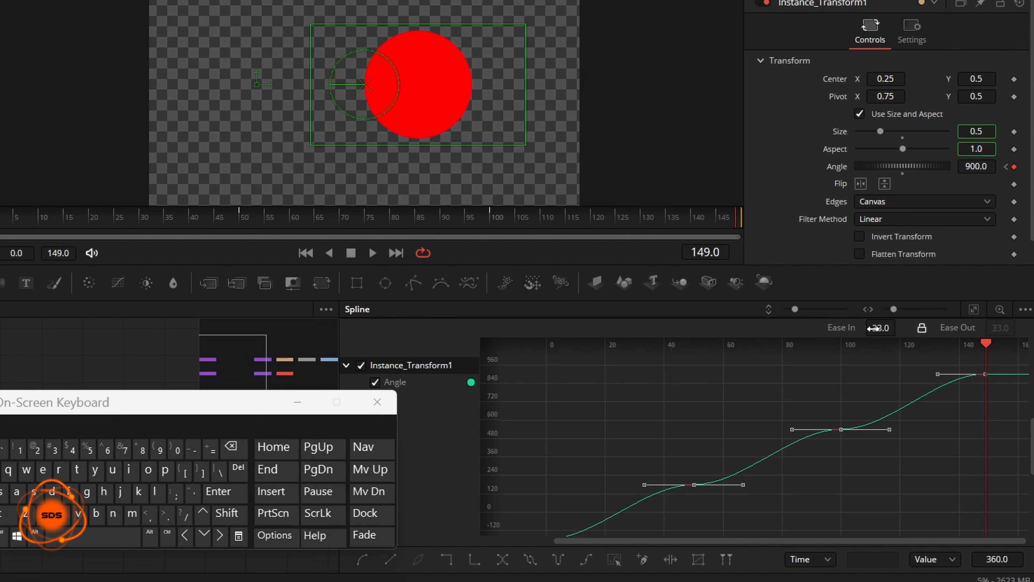
pyautogui.moveTo(873, 328); pyautogui.dragTo(900, 327)
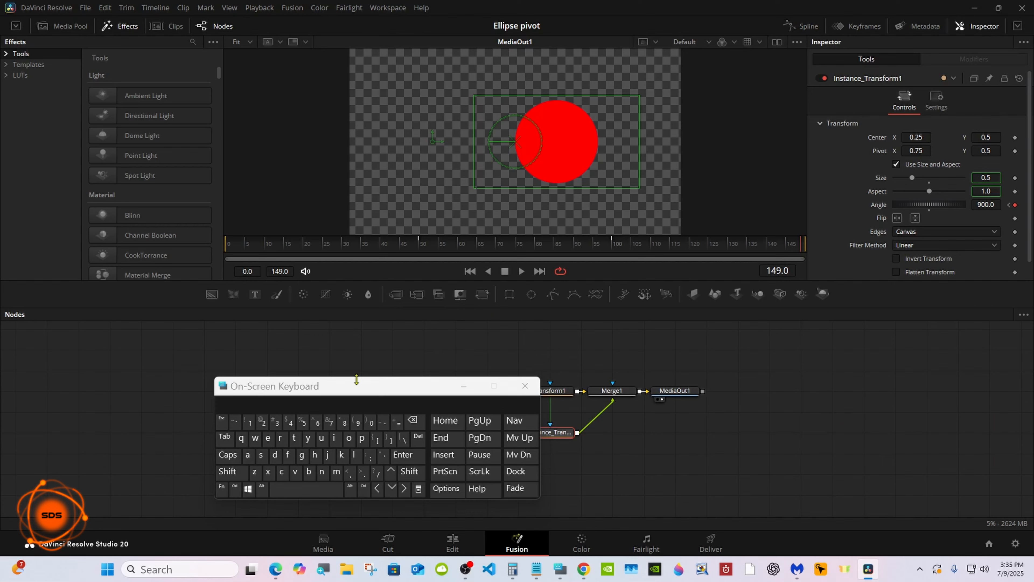
# Shift the whole node tree aside and bring sEllipse1 and sEllipse1_1 close to their sRender nodes.
pyautogui.moveTo(160, 402); pyautogui.dragTo(661, 460)
pyautogui.moveTo(743, 430); pyautogui.dragTo(755, 430)
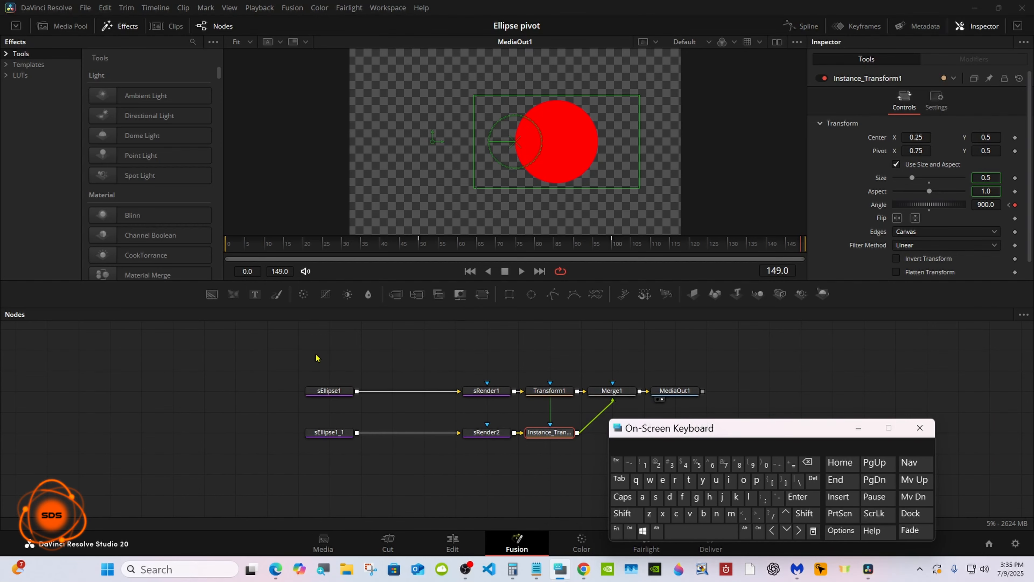
pyautogui.moveTo(314, 352); pyautogui.dragTo(657, 434)
pyautogui.moveTo(562, 434); pyautogui.dragTo(472, 413)
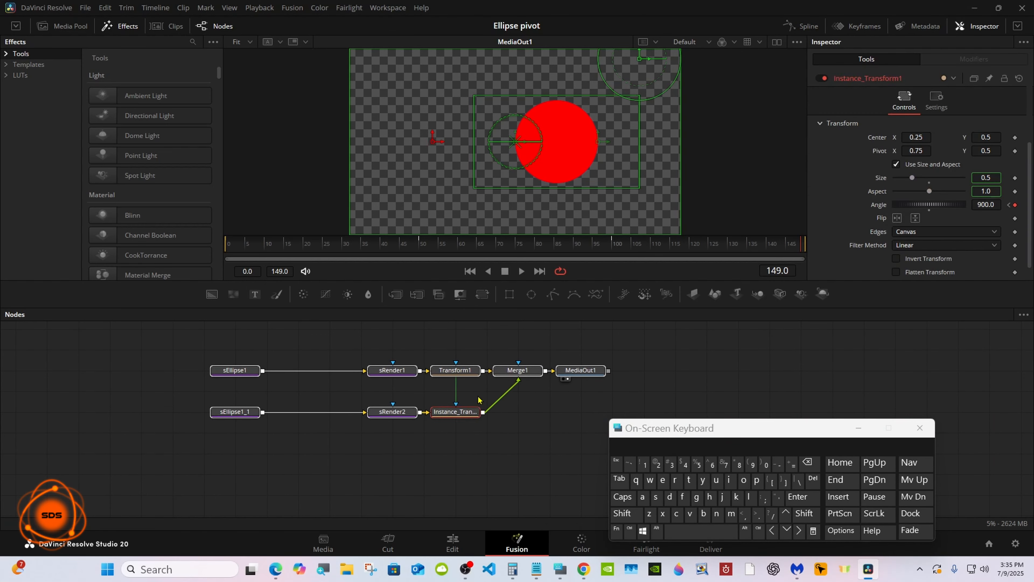
pyautogui.click(473, 353)
pyautogui.moveTo(243, 370); pyautogui.dragTo(346, 378)
pyautogui.click(234, 412)
pyautogui.moveTo(235, 411); pyautogui.dragTo(329, 412)
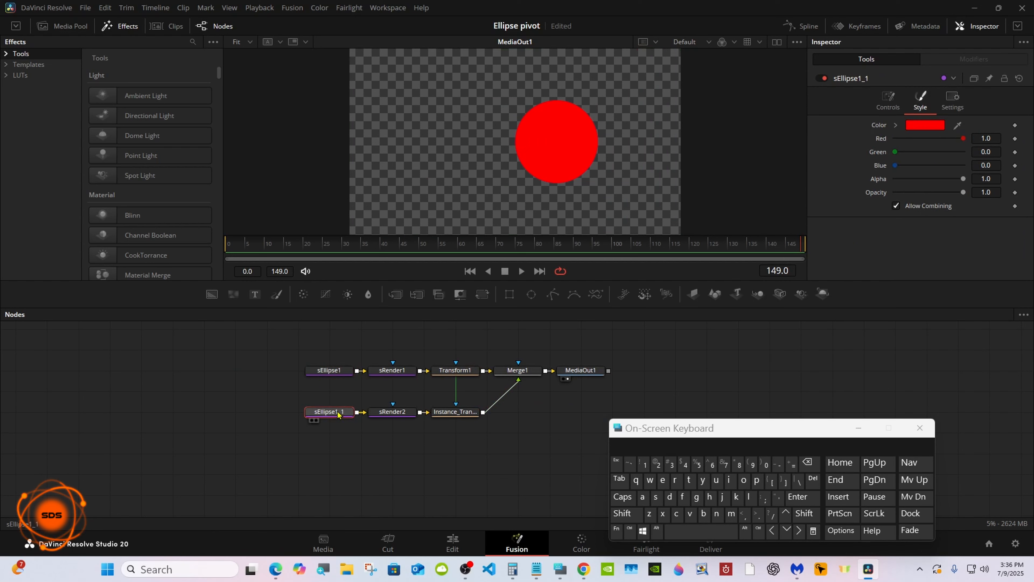
pyautogui.click(412, 401)
# Return the playhead to frame 0 and move MediaOut1 away from Merge1 to leave room between them.
pyautogui.moveTo(234, 245)
pyautogui.mouseDown()
pyautogui.moveTo(633, 240)
pyautogui.moveTo(228, 241)
pyautogui.mouseUp()
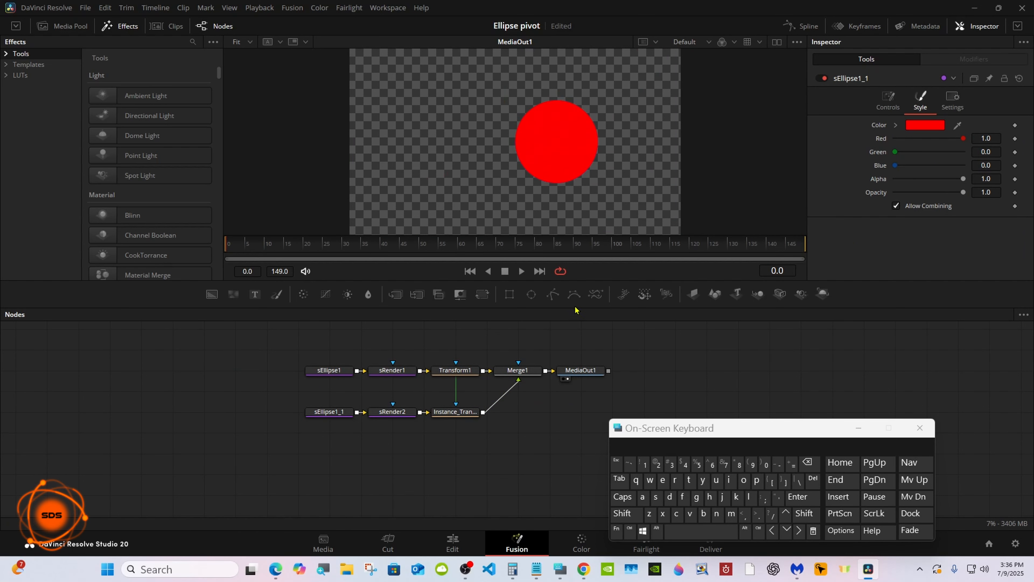
pyautogui.moveTo(580, 371); pyautogui.dragTo(675, 371)
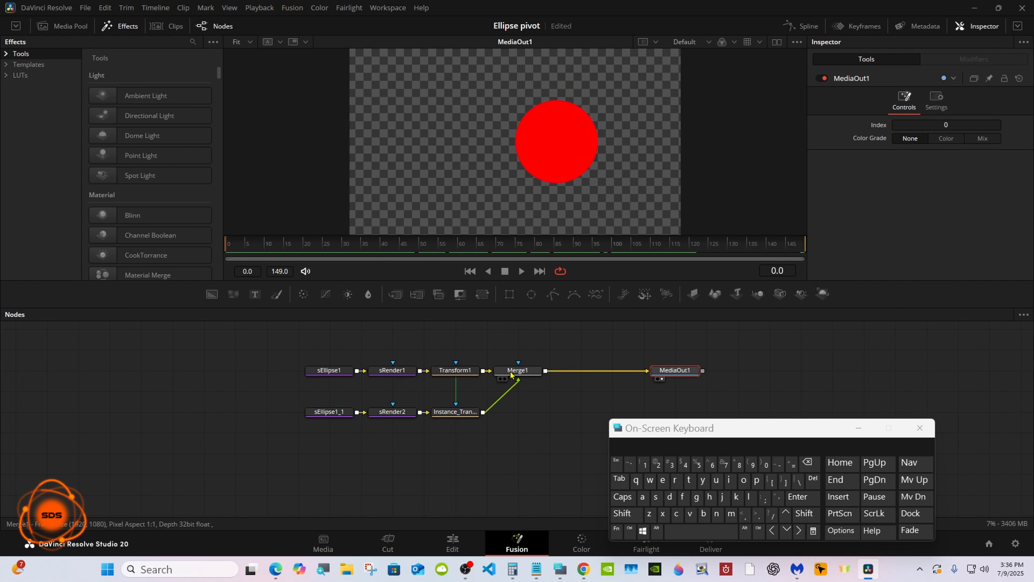
# Move Merge1 closer to MediaOut1 and merge a new Text+ node into the flow directly after Transform1.
pyautogui.moveTo(511, 374); pyautogui.dragTo(571, 374)
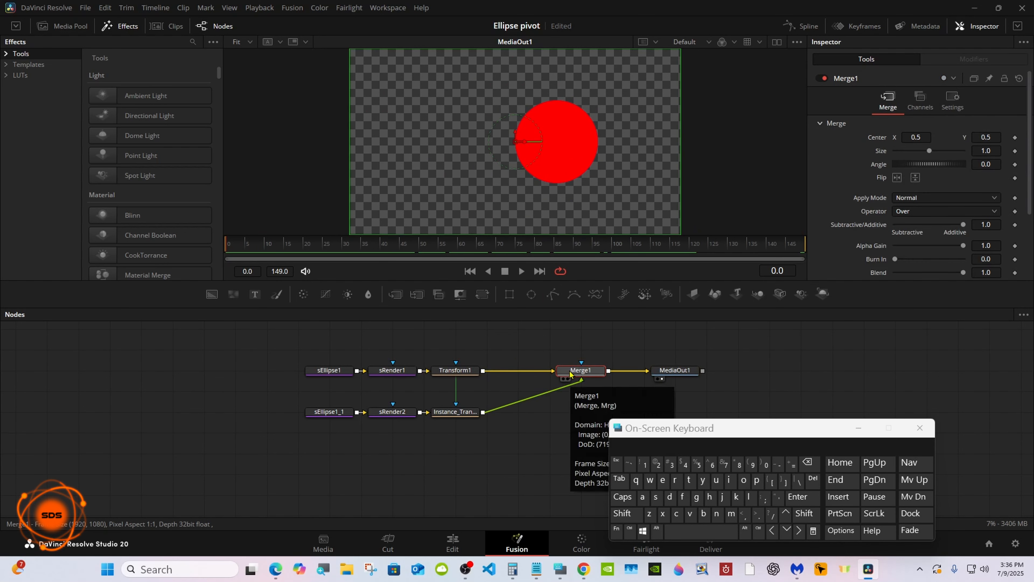
pyautogui.click(468, 371)
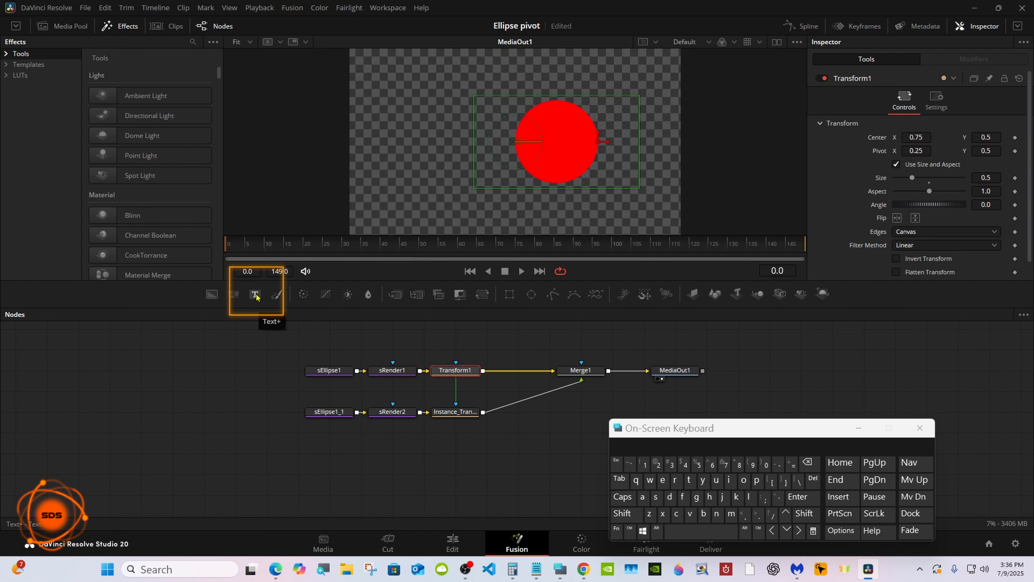
pyautogui.moveTo(256, 296); pyautogui.dragTo(494, 388)
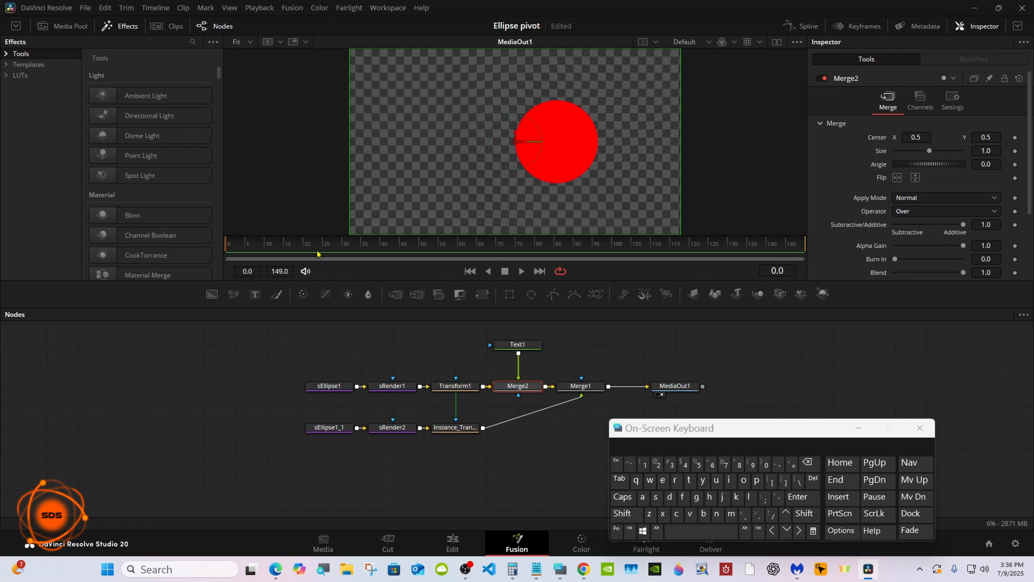
# Go to frame 24, where the blue ellipse shows, and enter SUBSCRIBE as the text of Text1.
pyautogui.moveTo(358, 244); pyautogui.dragTo(321, 246)
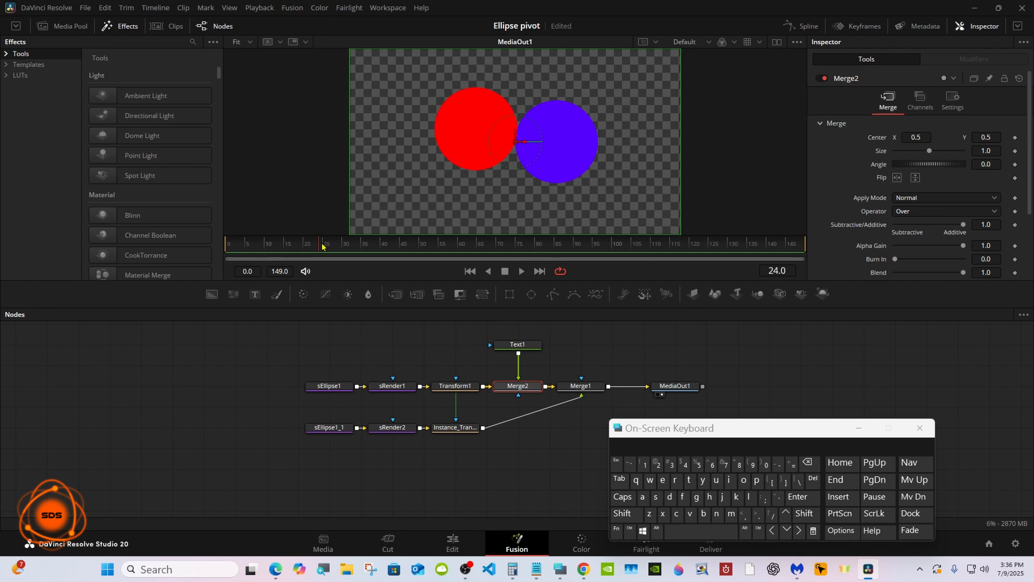
pyautogui.click(516, 347)
pyautogui.click(653, 434)
pyautogui.moveTo(653, 434); pyautogui.dragTo(643, 400)
pyautogui.click(845, 181)
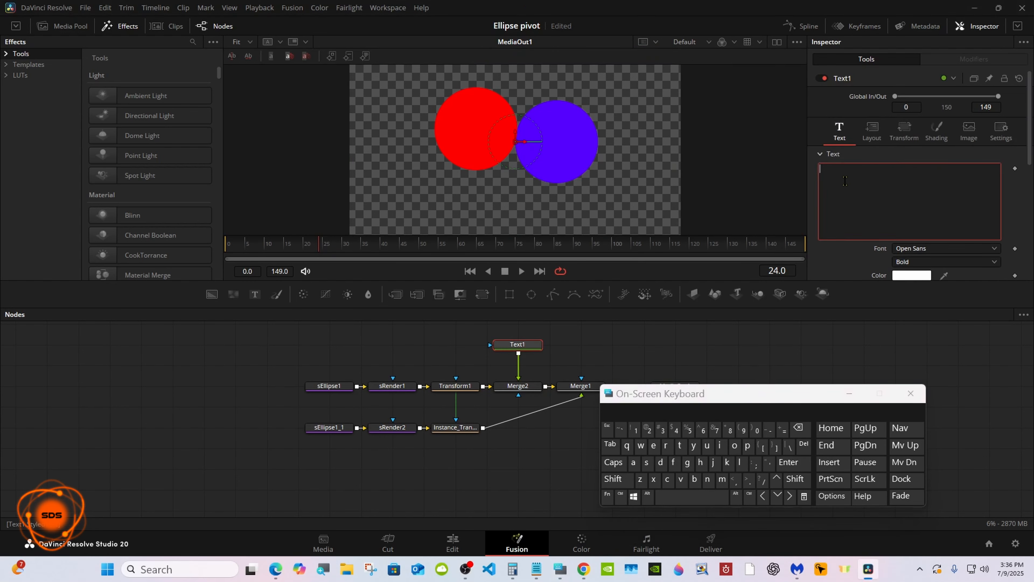
pyautogui.click(613, 461)
pyautogui.click(647, 462)
pyautogui.click(708, 445)
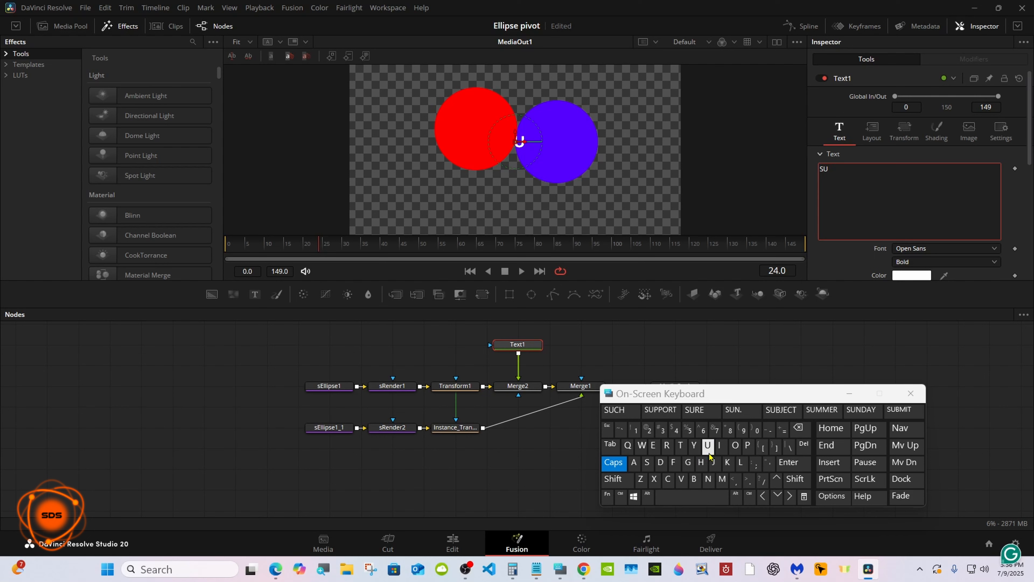
pyautogui.click(694, 479)
pyautogui.click(647, 461)
pyautogui.click(654, 410)
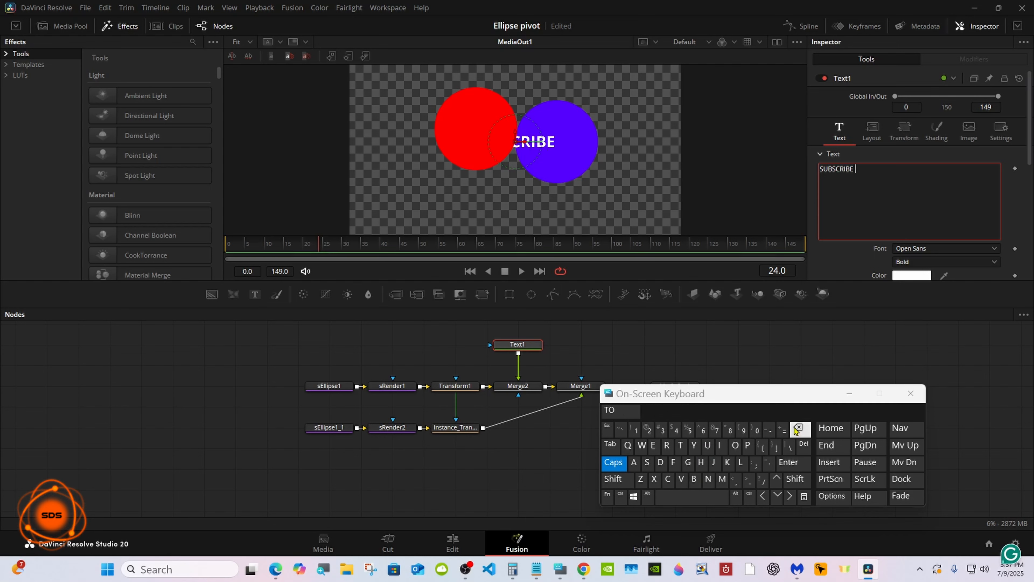
pyautogui.moveTo(770, 399); pyautogui.dragTo(758, 421)
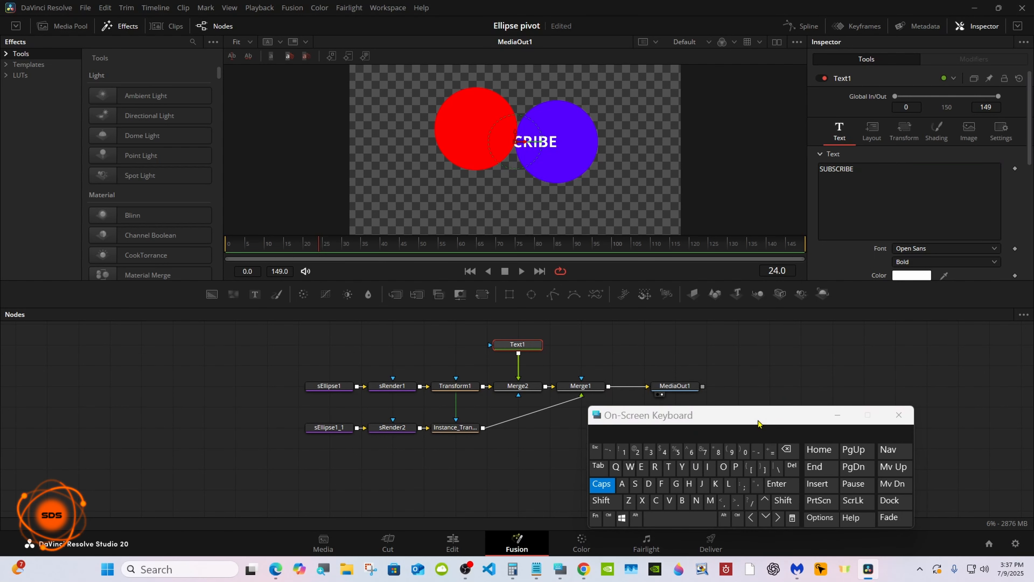
# Centre the text on the blue ellipse by setting Merge2's Center X to 0.626 and its Size to 0.88.
pyautogui.click(872, 131)
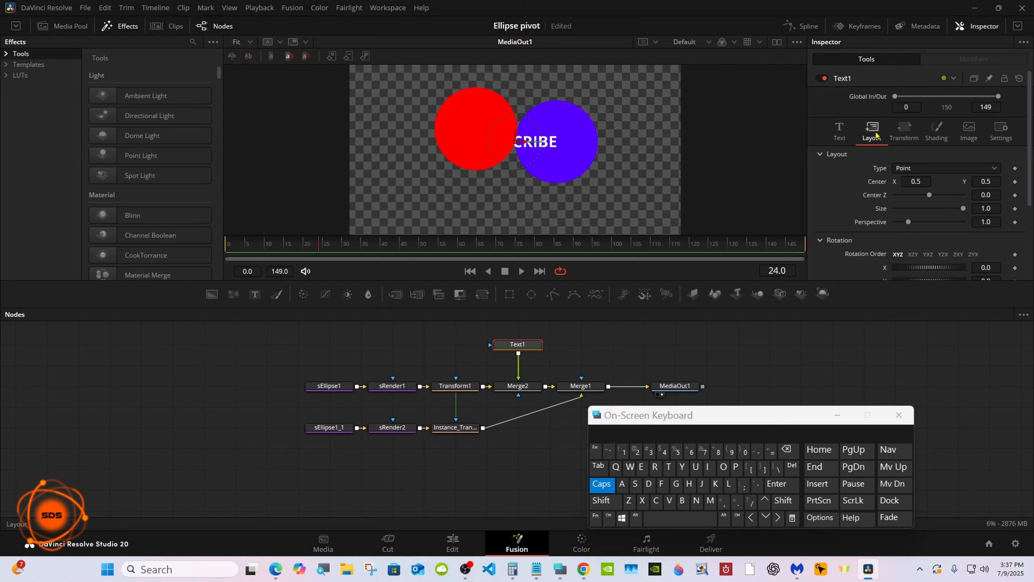
pyautogui.click(839, 131)
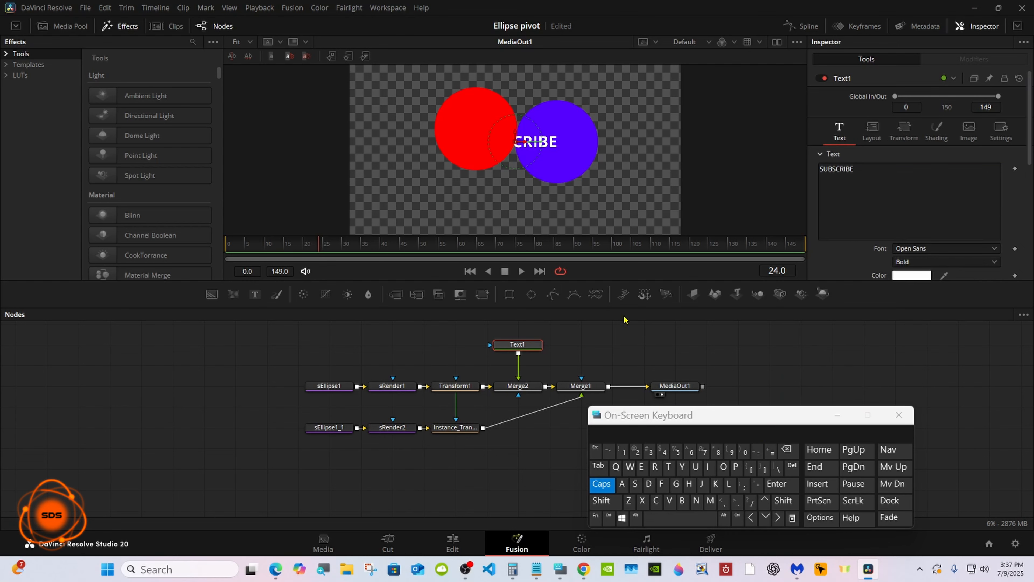
pyautogui.click(534, 387)
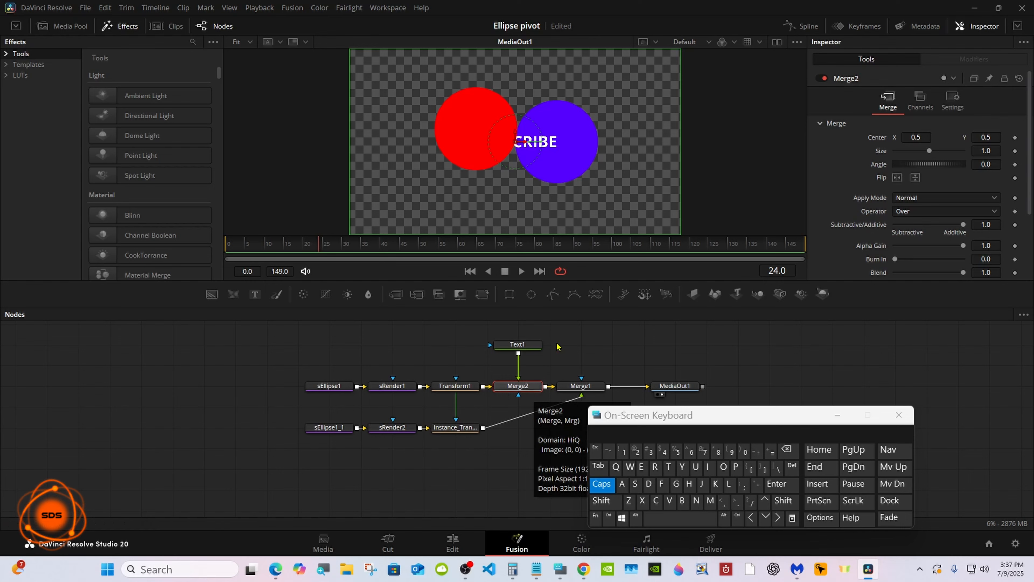
pyautogui.moveTo(892, 133); pyautogui.dragTo(927, 133)
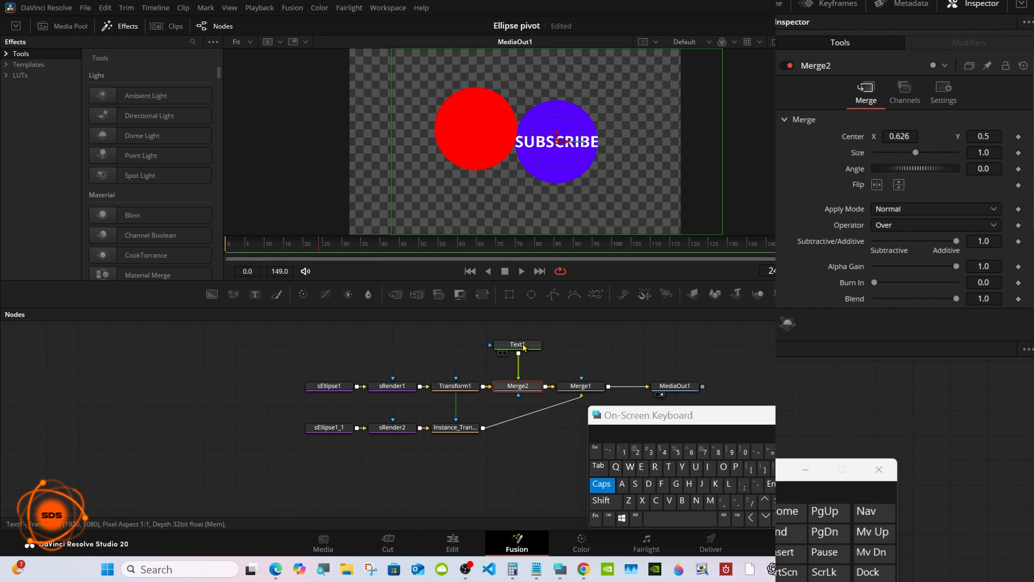
pyautogui.moveTo(916, 153); pyautogui.dragTo(910, 141)
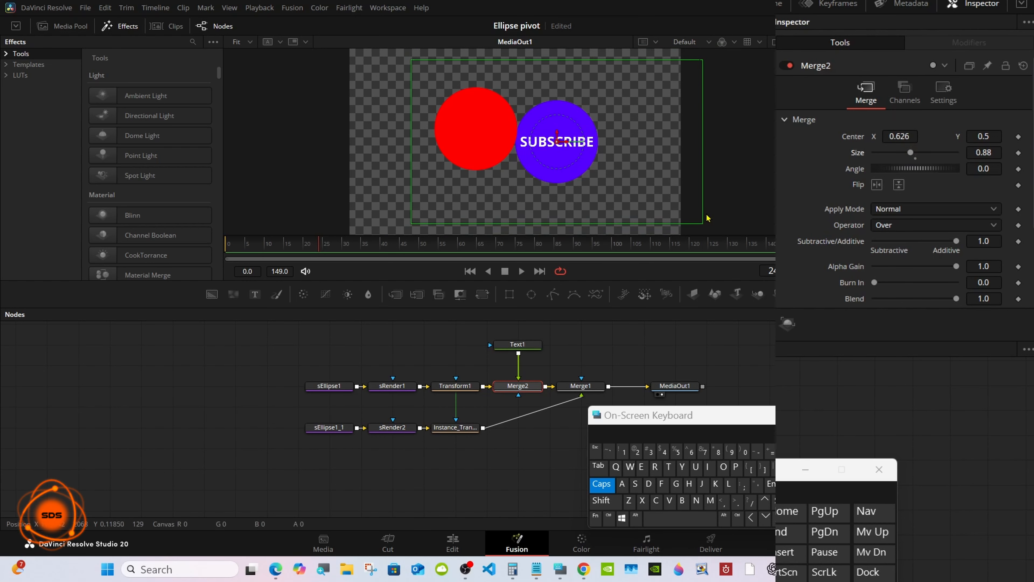
# Set the font of Text1 to Arial with the Bold style.
pyautogui.click(516, 346)
pyautogui.click(936, 248)
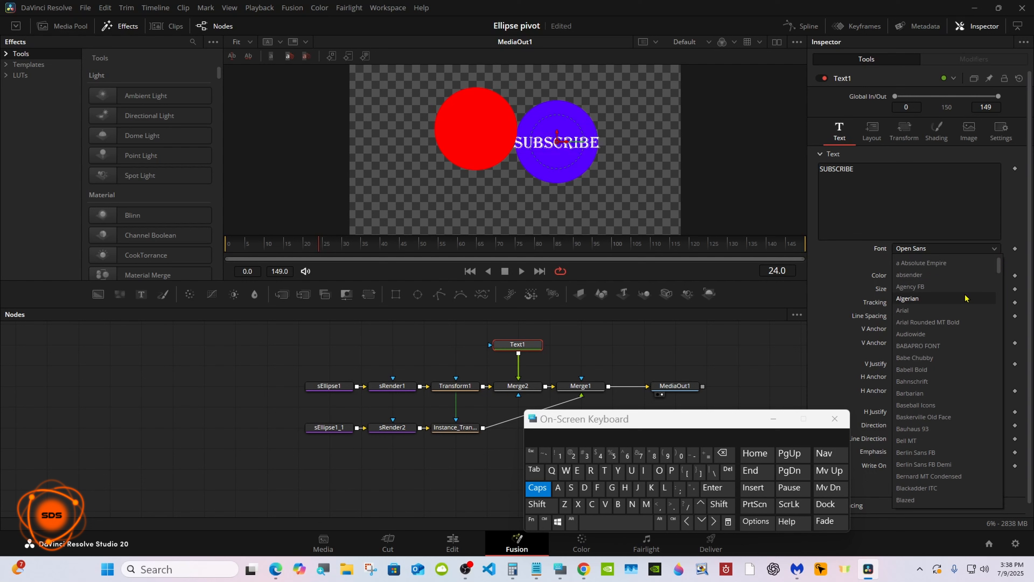
pyautogui.click(936, 311)
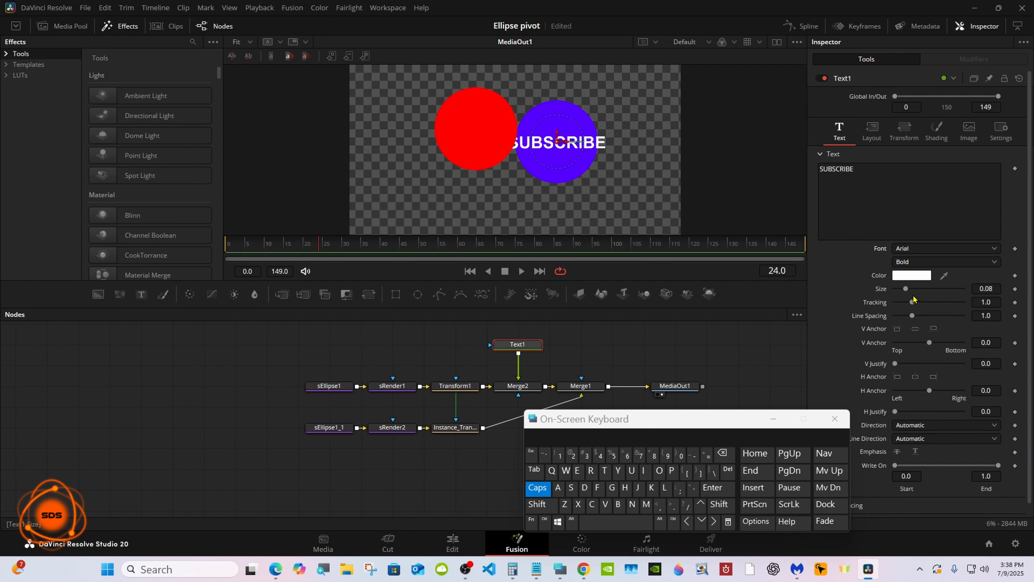
pyautogui.click(916, 263)
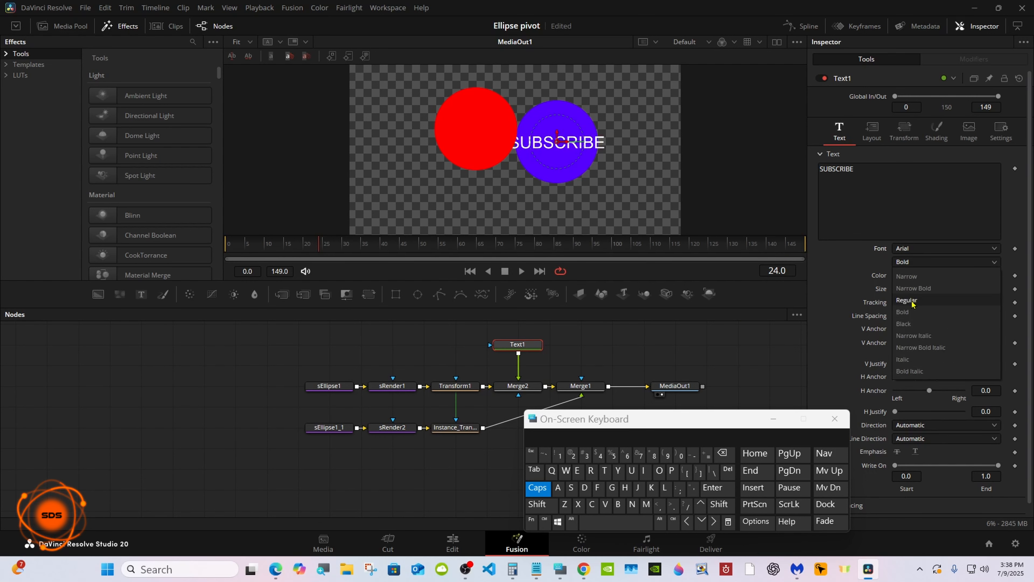
pyautogui.click(912, 313)
# Reduce Merge2's Size to 0.66 so the text fits inside the blue ellipse.
pyautogui.click(529, 388)
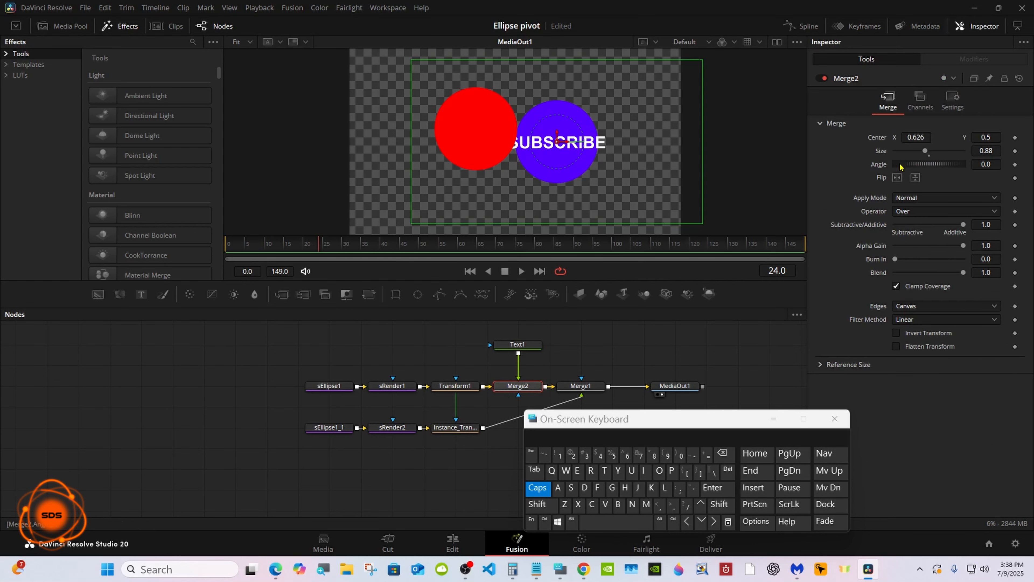
pyautogui.moveTo(926, 153); pyautogui.dragTo(918, 150)
pyautogui.moveTo(608, 420); pyautogui.dragTo(671, 420)
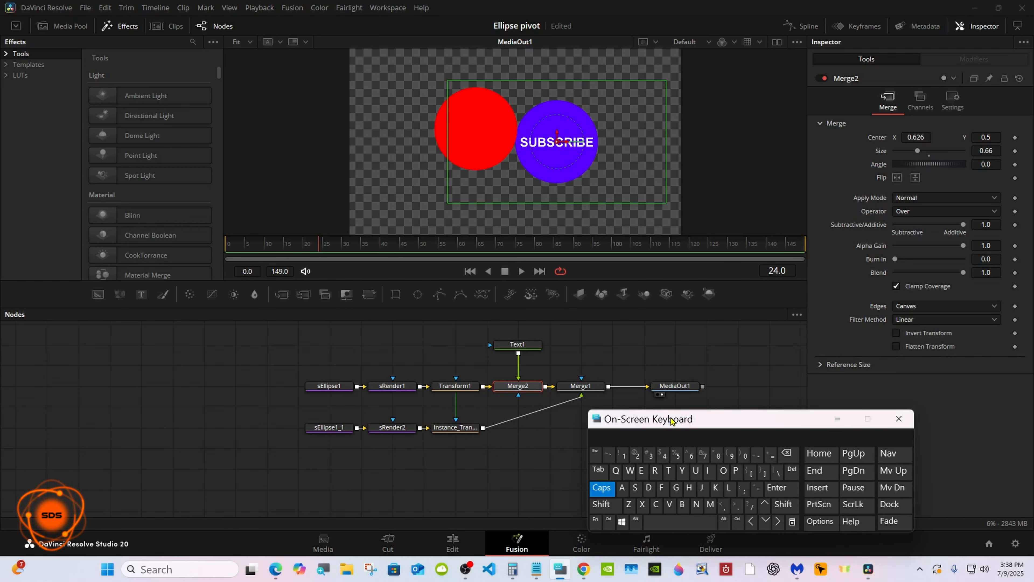
# Keyframe the SUBSCRIBE text of Text1 at frame 50 and at frame 0.
pyautogui.click(324, 244)
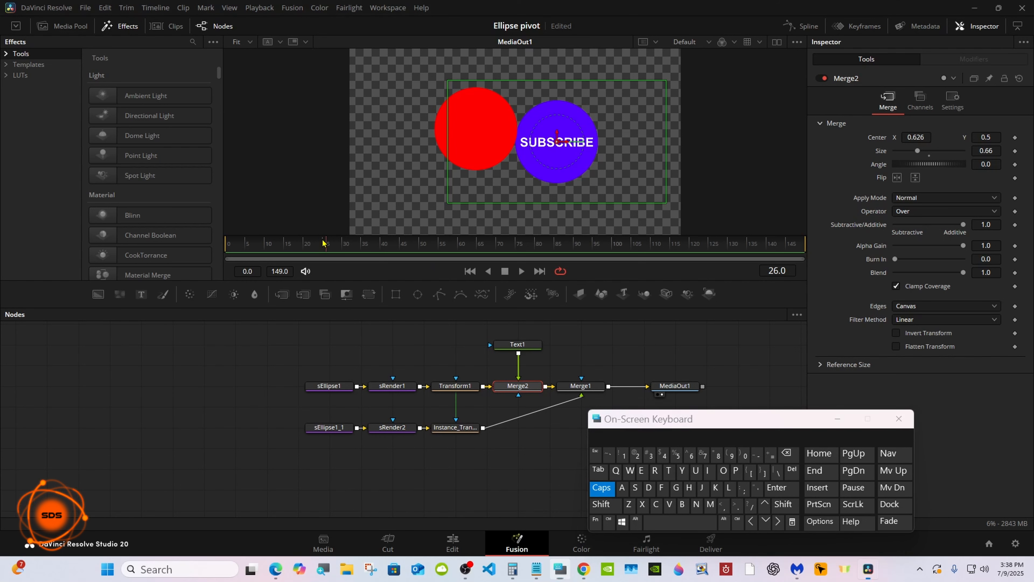
pyautogui.moveTo(324, 244); pyautogui.dragTo(420, 244)
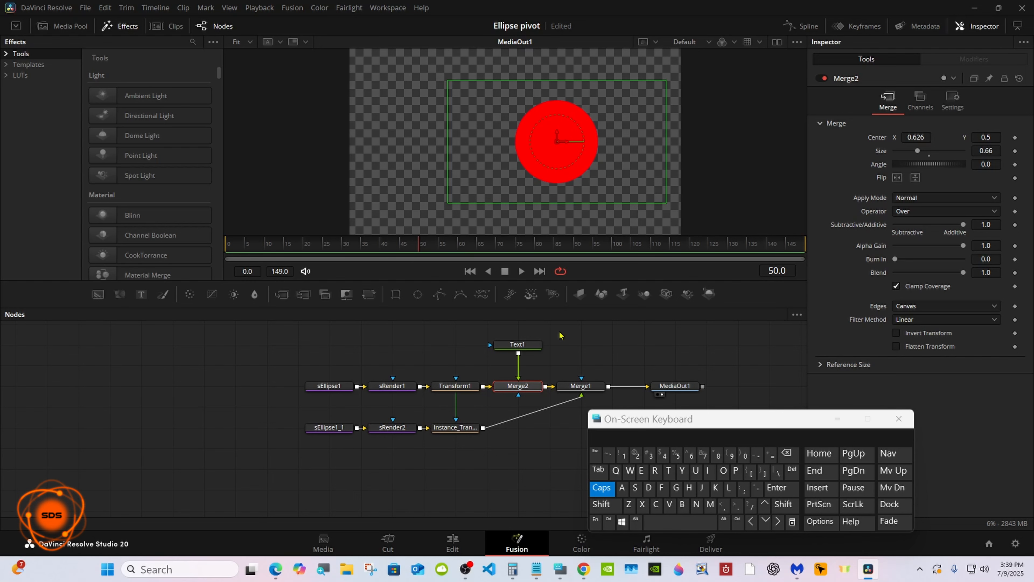
pyautogui.click(531, 345)
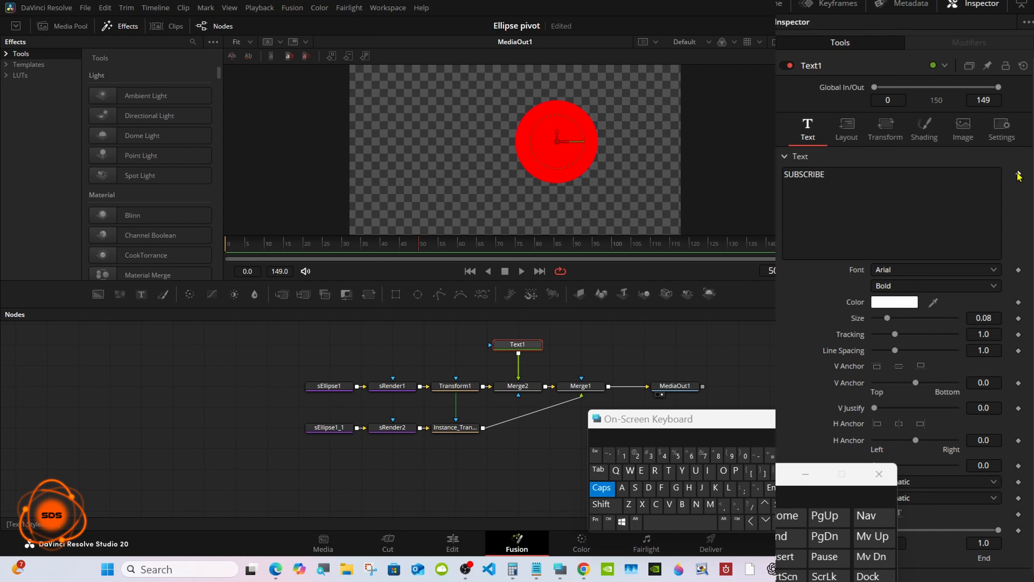
pyautogui.click(1018, 174)
pyautogui.moveTo(264, 244); pyautogui.dragTo(218, 246)
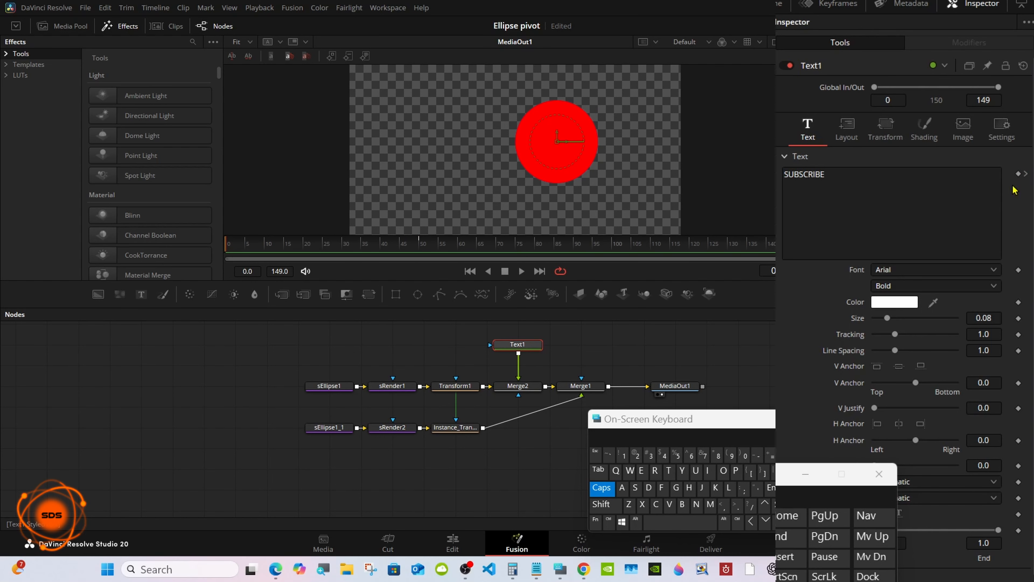
pyautogui.click(1018, 174)
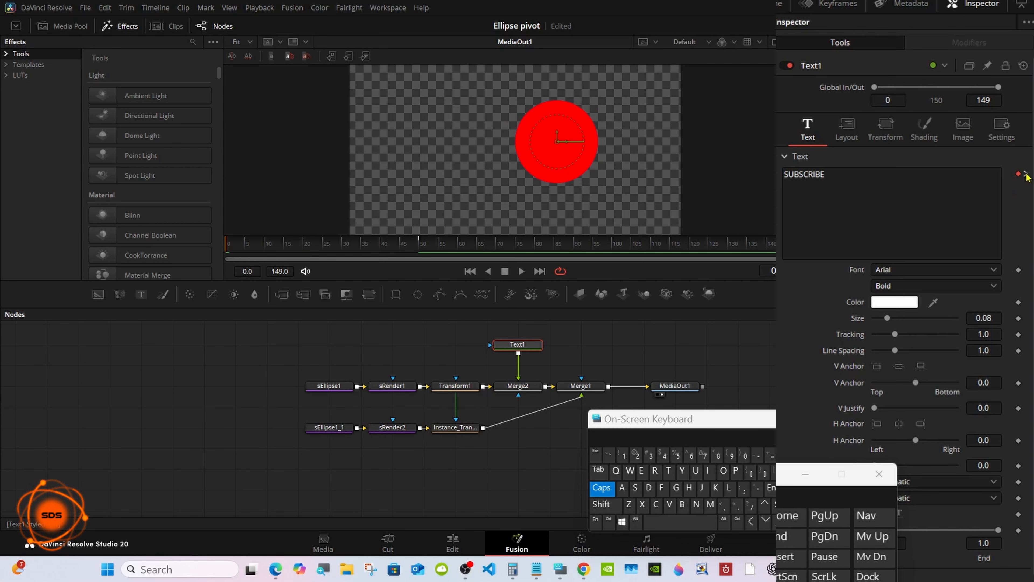
# Jump to the text keyframe at frame 50 and replace SUBSCRIBE with LIKE.
pyautogui.click(1026, 176)
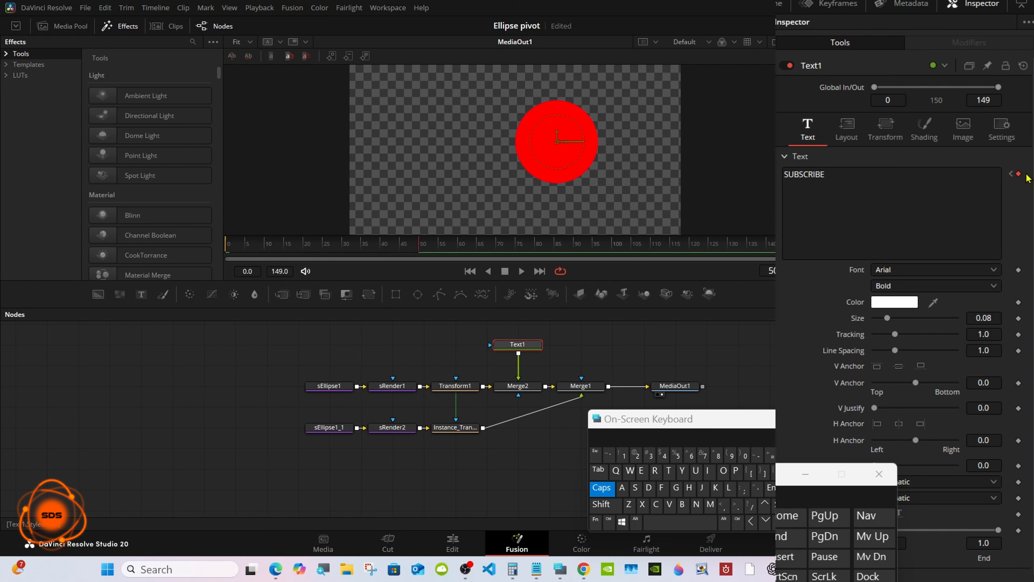
pyautogui.click(825, 174)
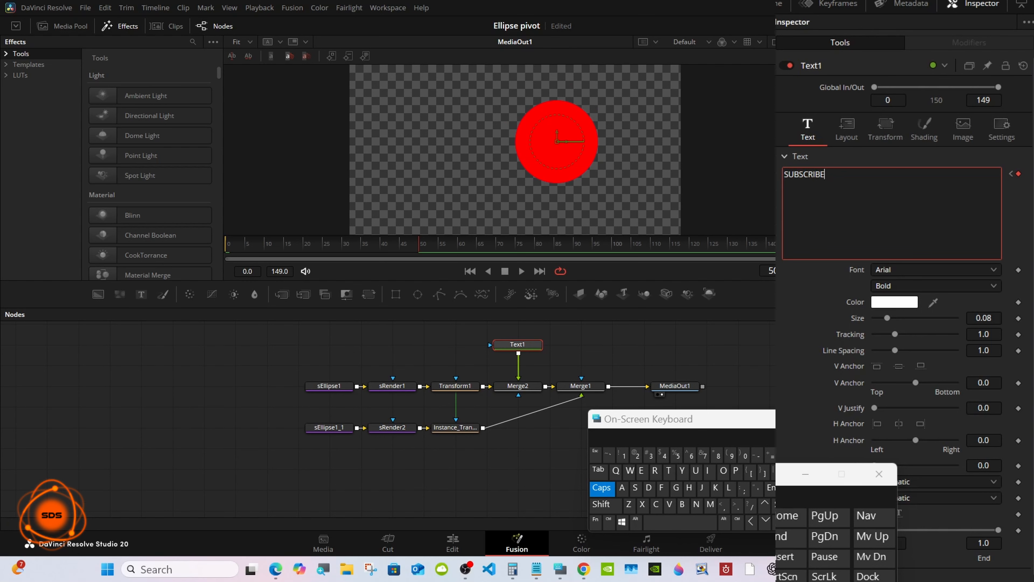
pyautogui.press('BackSpace')
pyautogui.press('BackSpace')
pyautogui.press('BackSpace')
pyautogui.press('BackSpace')
pyautogui.press('BackSpace')
pyautogui.press('BackSpace')
pyautogui.press('BackSpace')
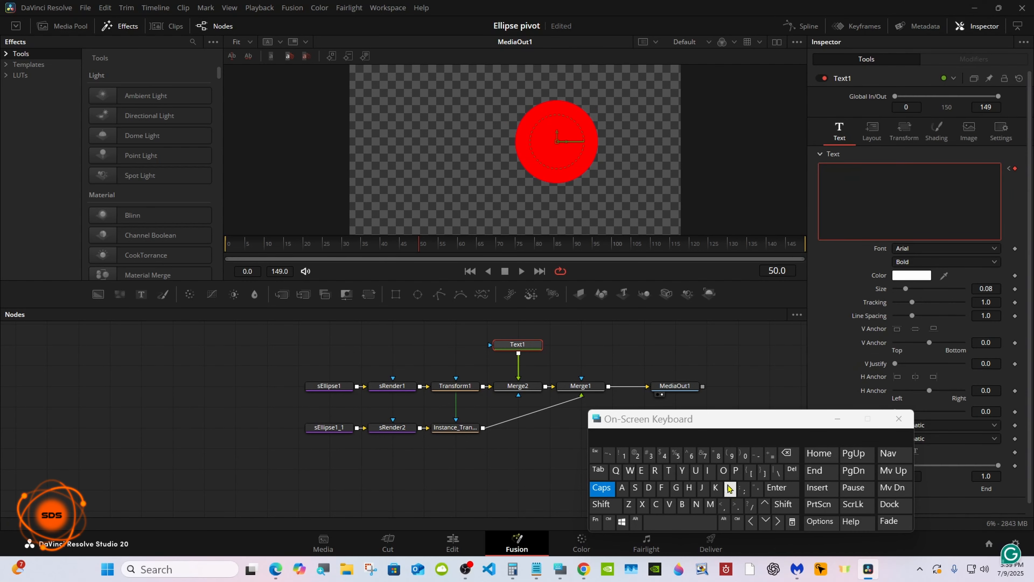
pyautogui.click(731, 488)
pyautogui.click(709, 470)
pyautogui.click(716, 488)
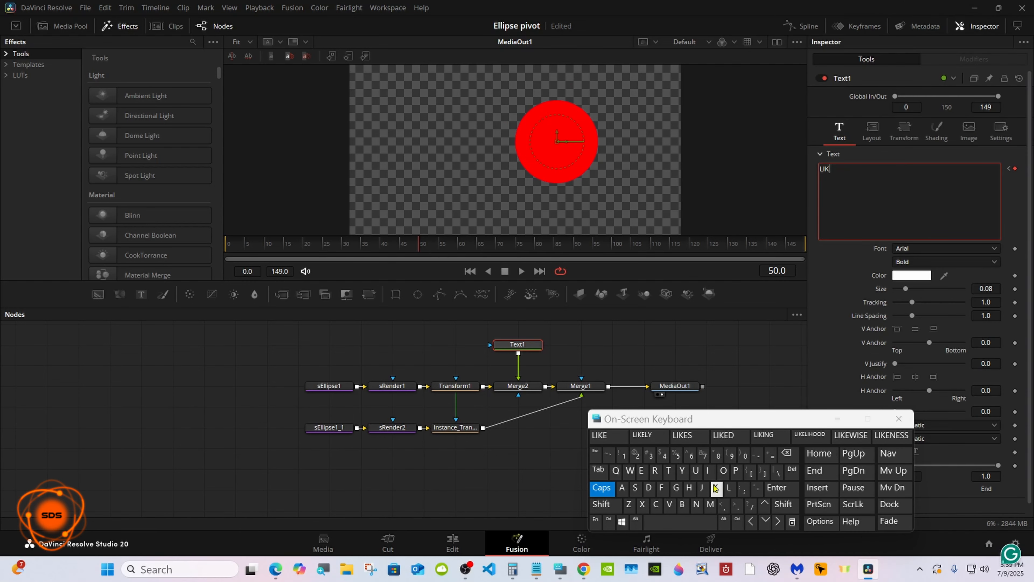
pyautogui.click(642, 471)
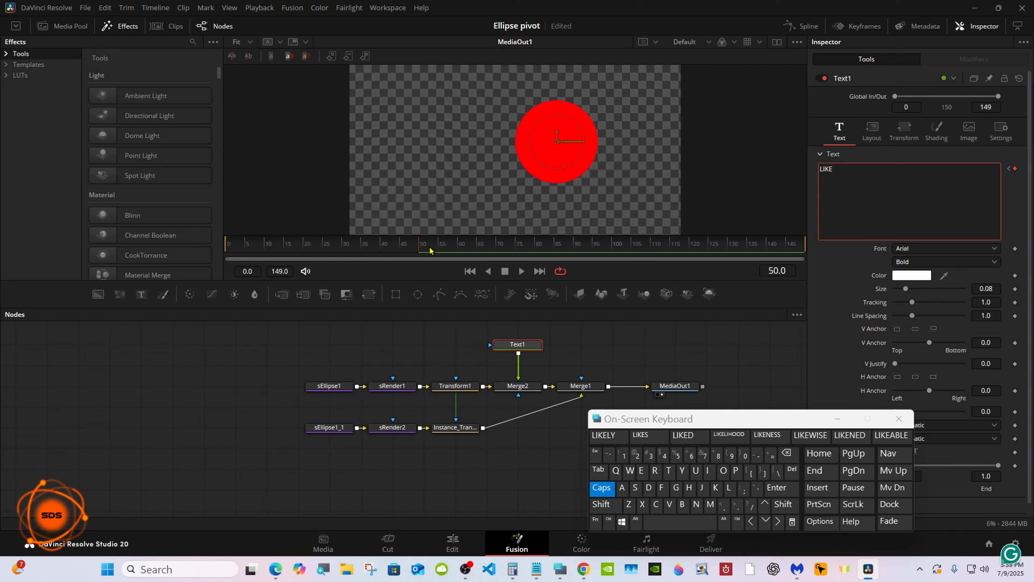
# Check the LIKE text on the blue ellipse at frame 77 and add another text keyframe at frame 100.
pyautogui.moveTo(430, 250); pyautogui.dragTo(524, 246)
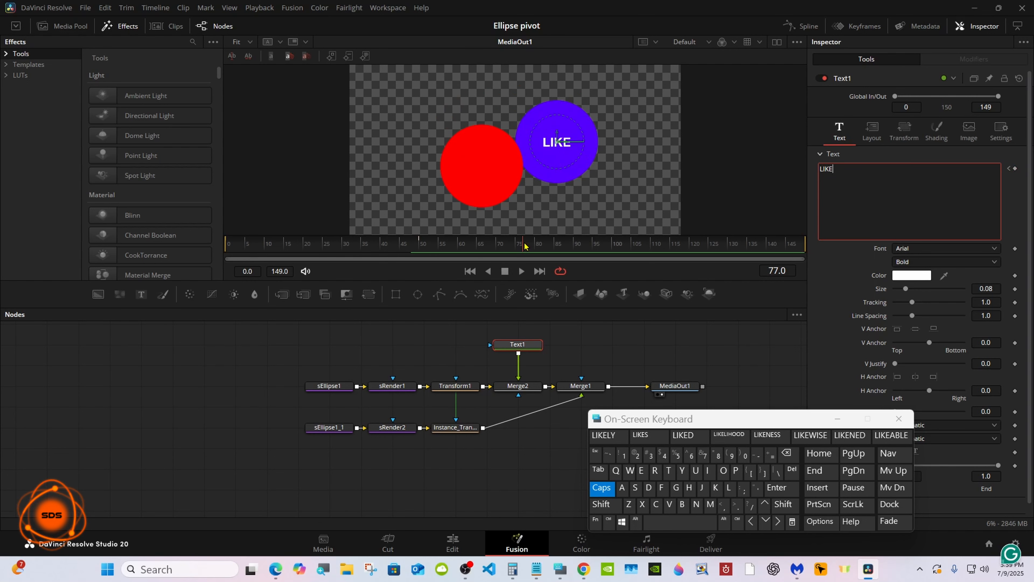
pyautogui.moveTo(525, 246); pyautogui.dragTo(614, 245)
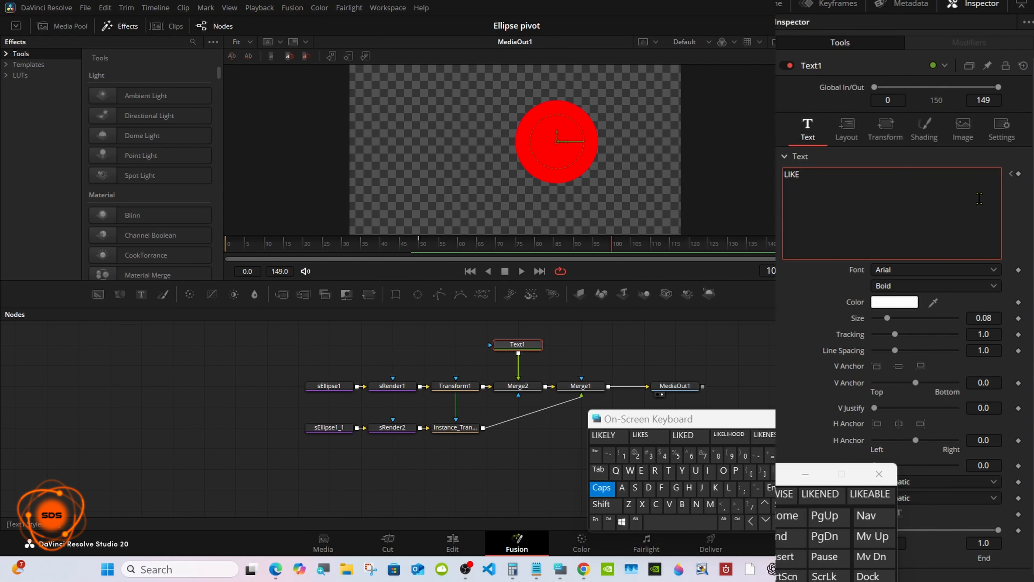
pyautogui.click(1020, 176)
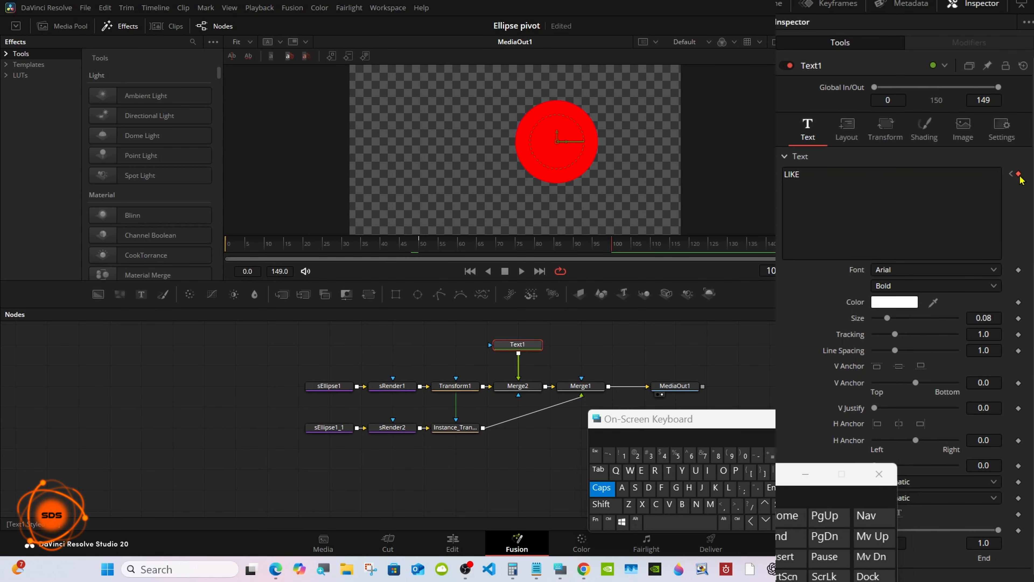
# Return to the start, add a SUBSCRIBE text keyframe at frame 1 and bring the playhead back to frame 100.
pyautogui.moveTo(611, 245); pyautogui.dragTo(225, 245)
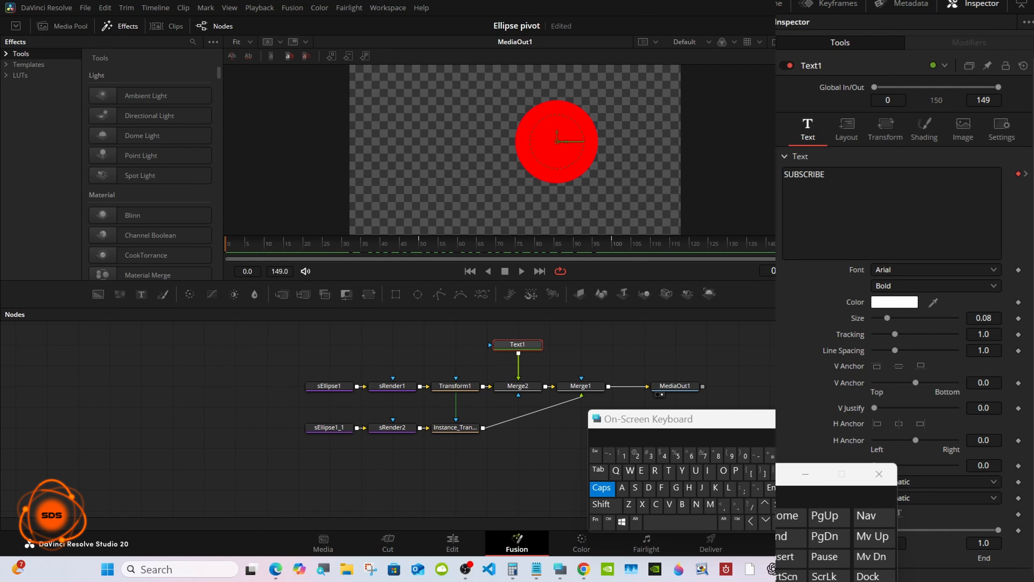
pyautogui.click(601, 487)
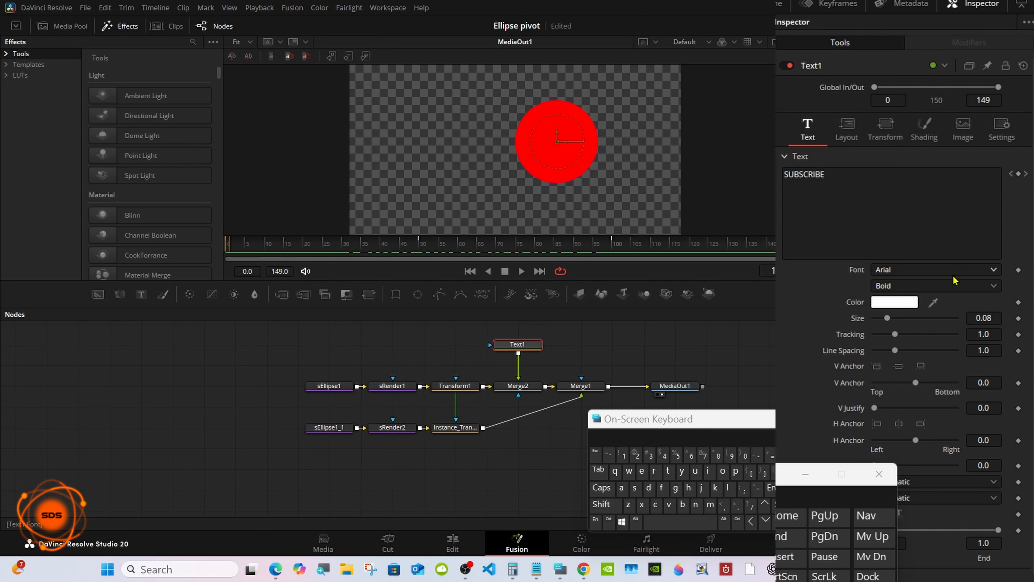
pyautogui.click(1019, 175)
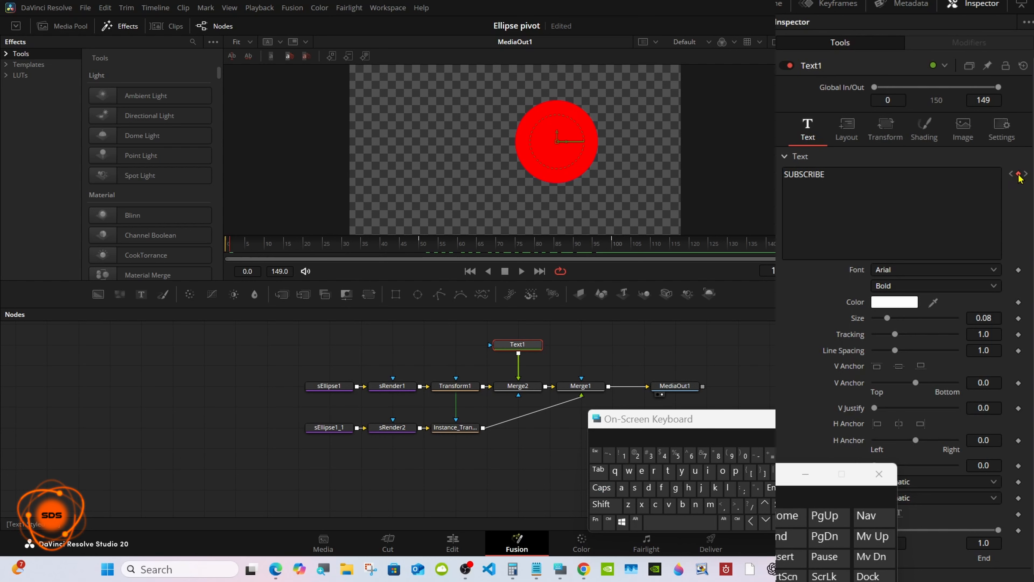
pyautogui.click(618, 245)
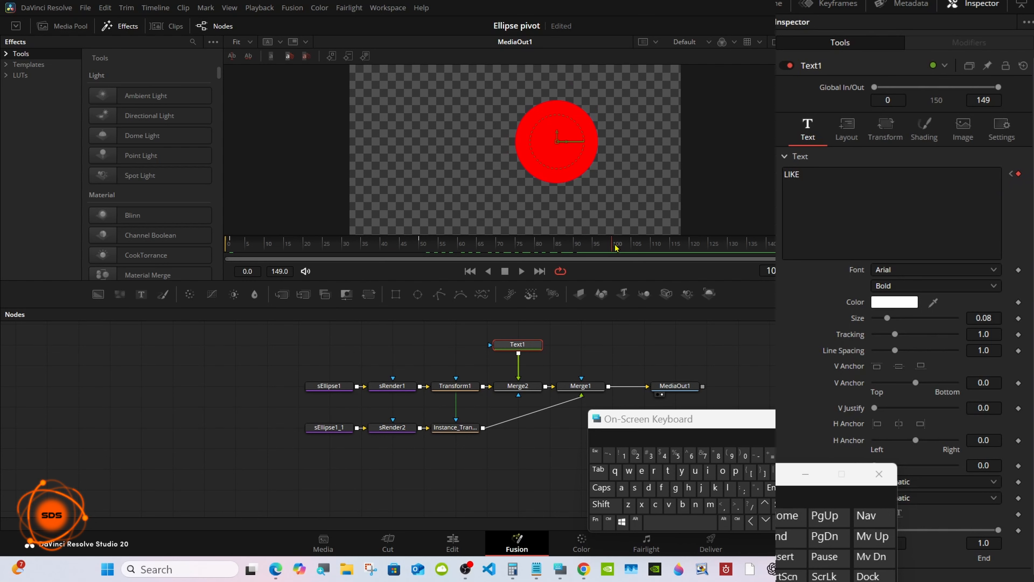
# Replace LIKE with SHARE in Text1's keyframe at frame 100 and scrub through the animation to check the text.
pyautogui.click(859, 174)
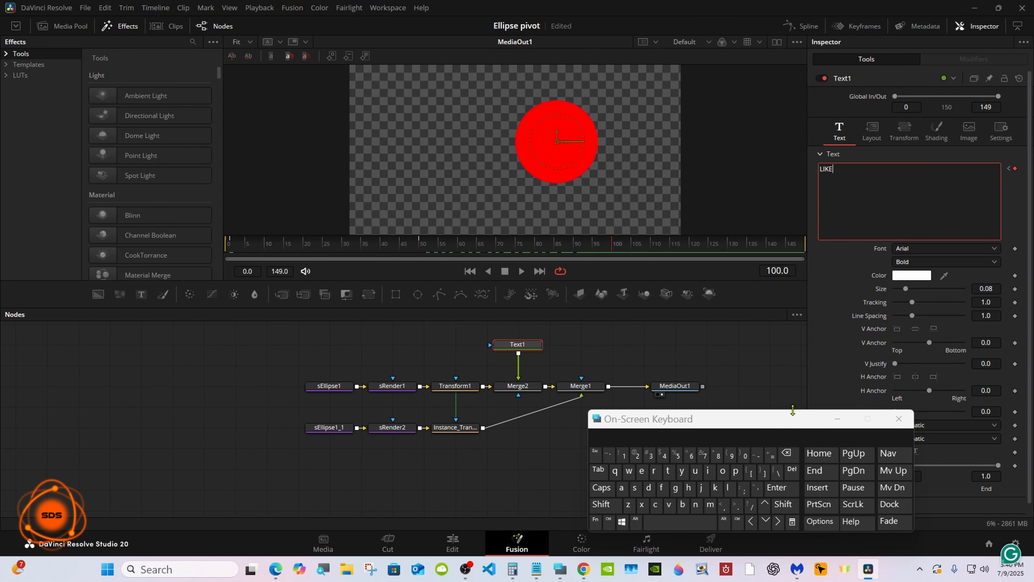
pyautogui.click(786, 453)
pyautogui.click(787, 453)
pyautogui.click(787, 453)
pyautogui.click(787, 453)
pyautogui.click(601, 487)
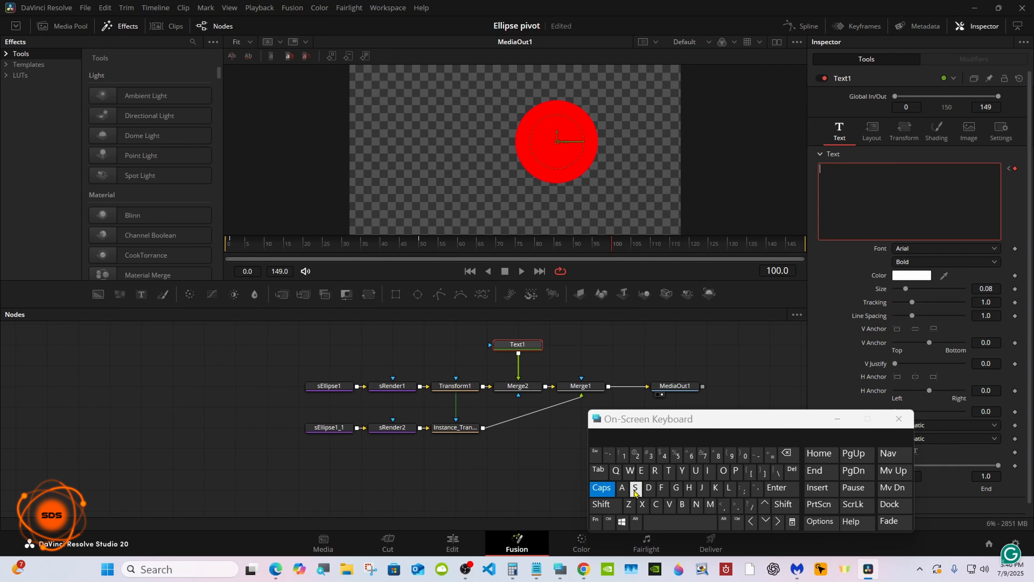
pyautogui.click(635, 488)
pyautogui.click(689, 488)
pyautogui.click(622, 488)
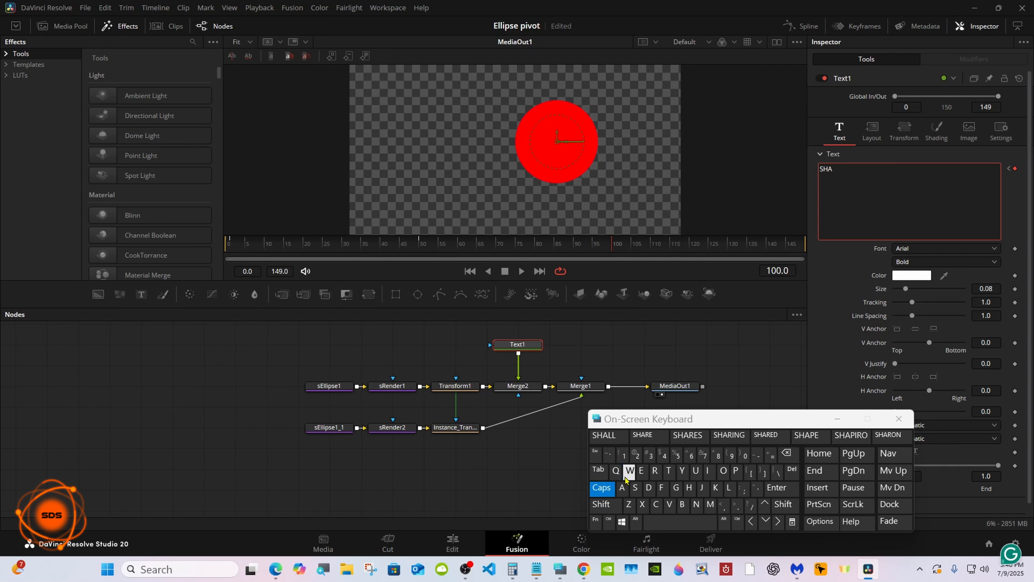
pyautogui.click(646, 436)
pyautogui.click(598, 487)
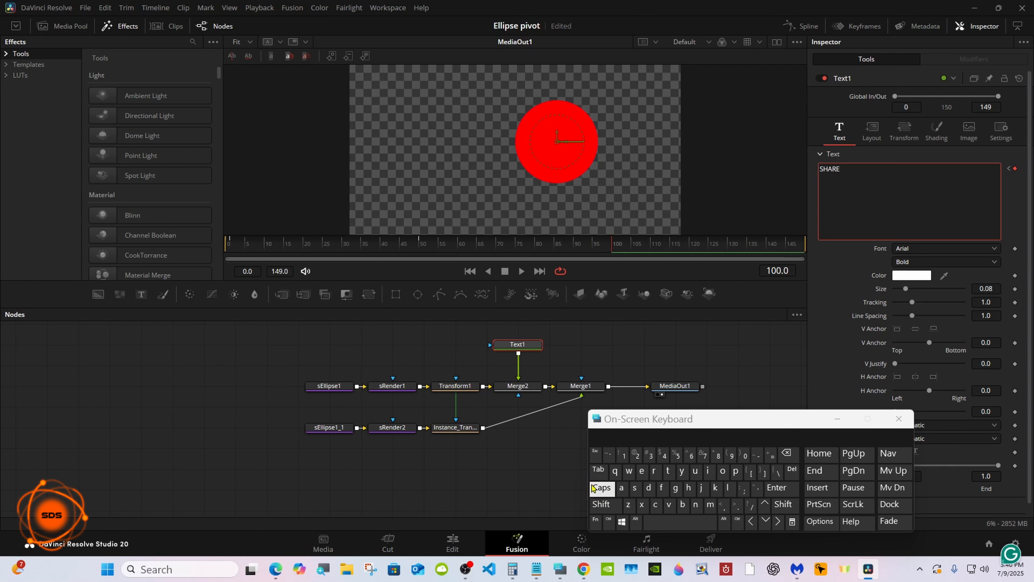
pyautogui.moveTo(594, 247); pyautogui.dragTo(733, 234)
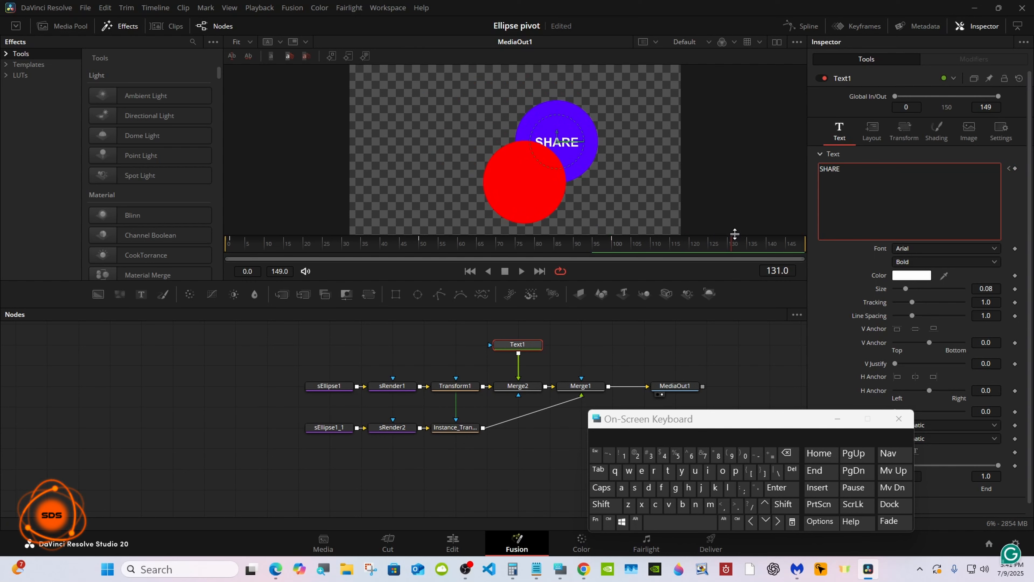
pyautogui.moveTo(739, 245); pyautogui.dragTo(238, 247)
# Make room before MediaOut1, insert a Transform node after Merge1 and try out its Size adjustment.
pyautogui.moveTo(674, 385); pyautogui.dragTo(706, 386)
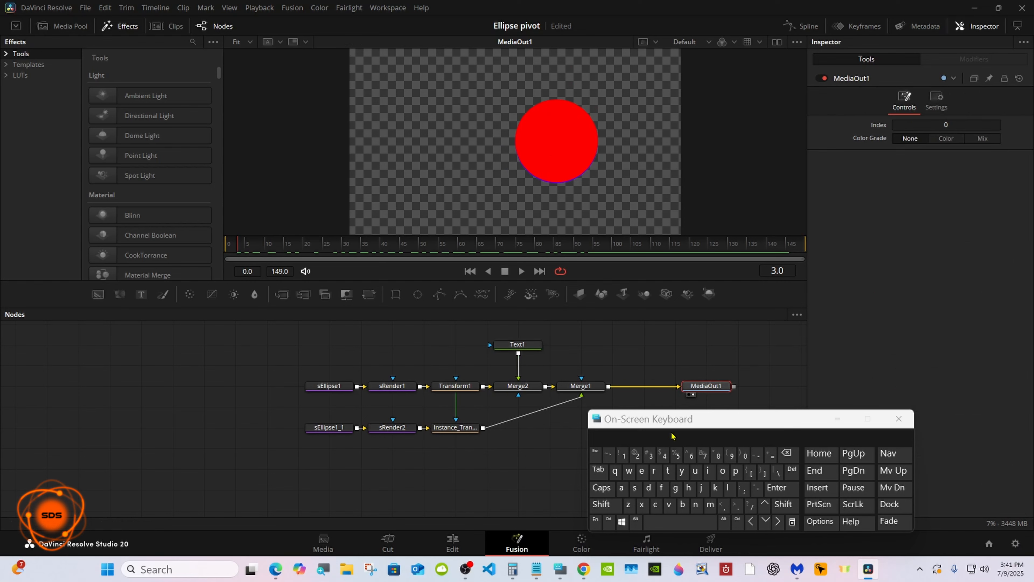
pyautogui.moveTo(681, 417); pyautogui.dragTo(707, 441)
pyautogui.click(590, 387)
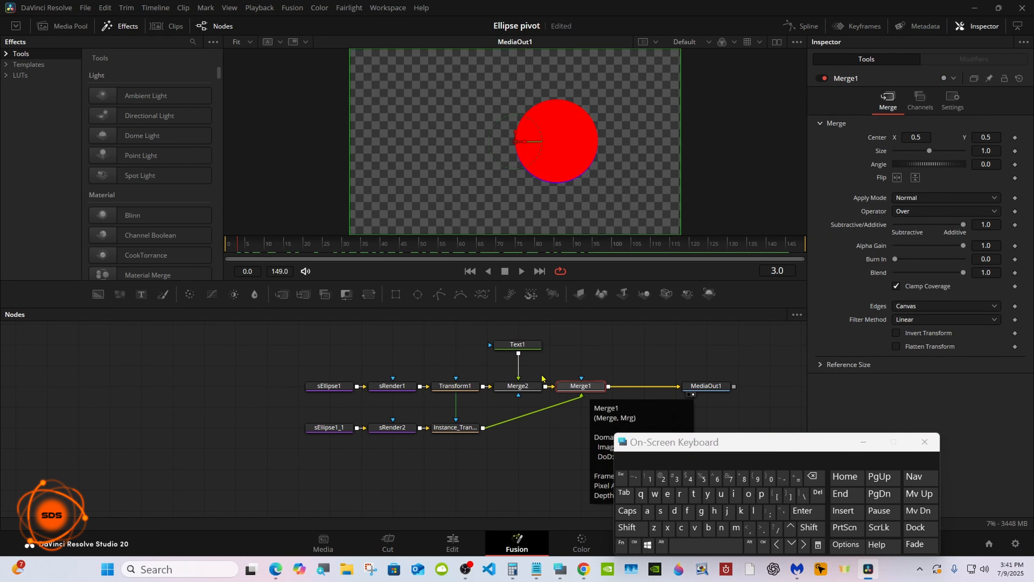
pyautogui.click(366, 296)
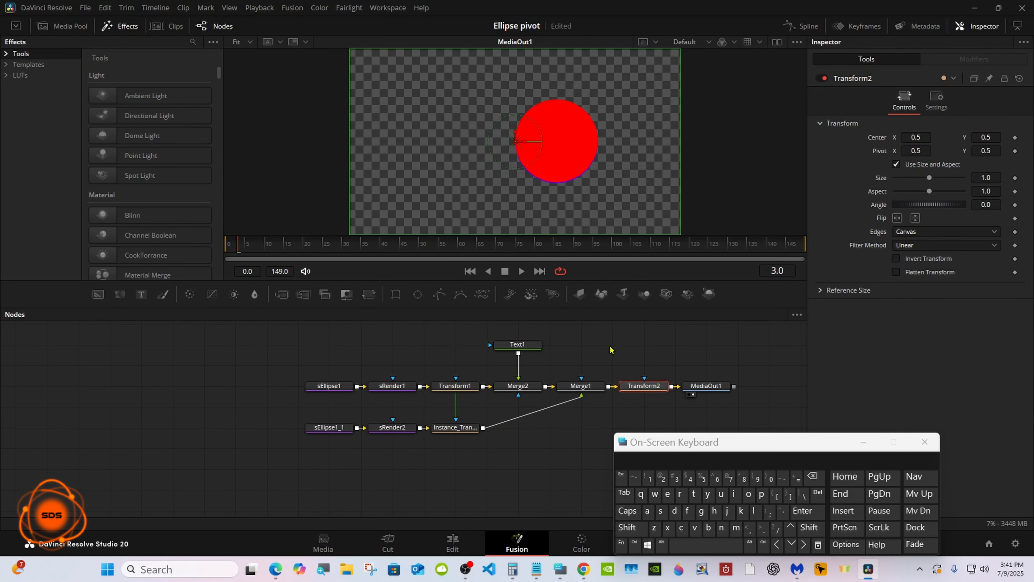
pyautogui.click(651, 386)
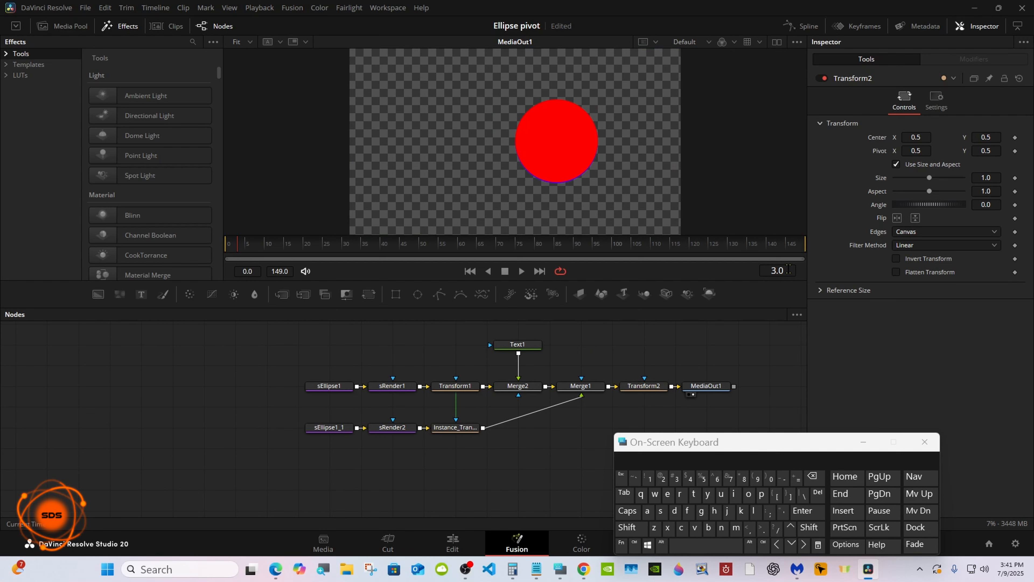
pyautogui.moveTo(930, 178); pyautogui.dragTo(921, 178)
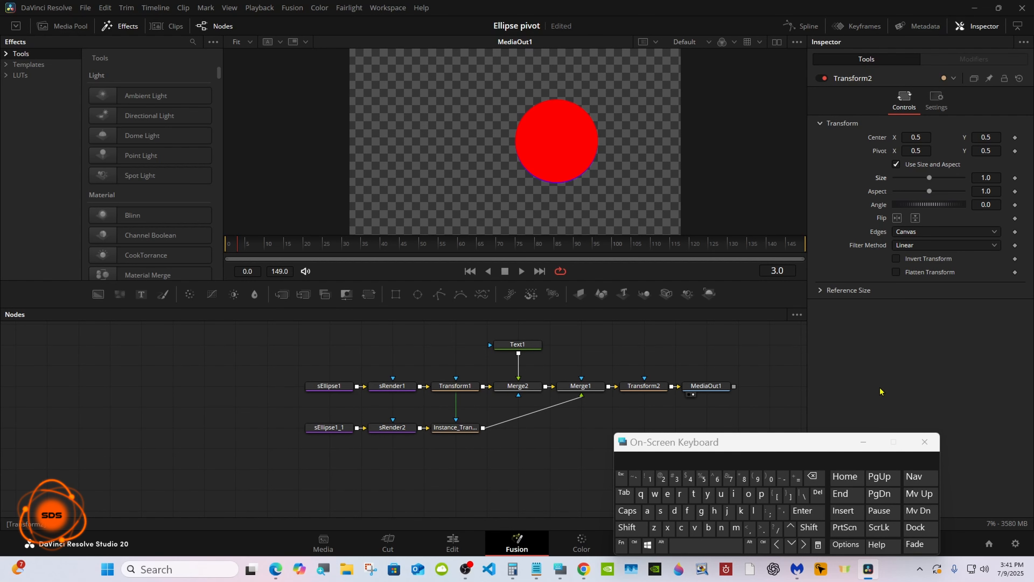
# Switch to the Edit page, enlarge the viewer and play the composition from the start in a loop.
pyautogui.click(863, 442)
pyautogui.click(452, 540)
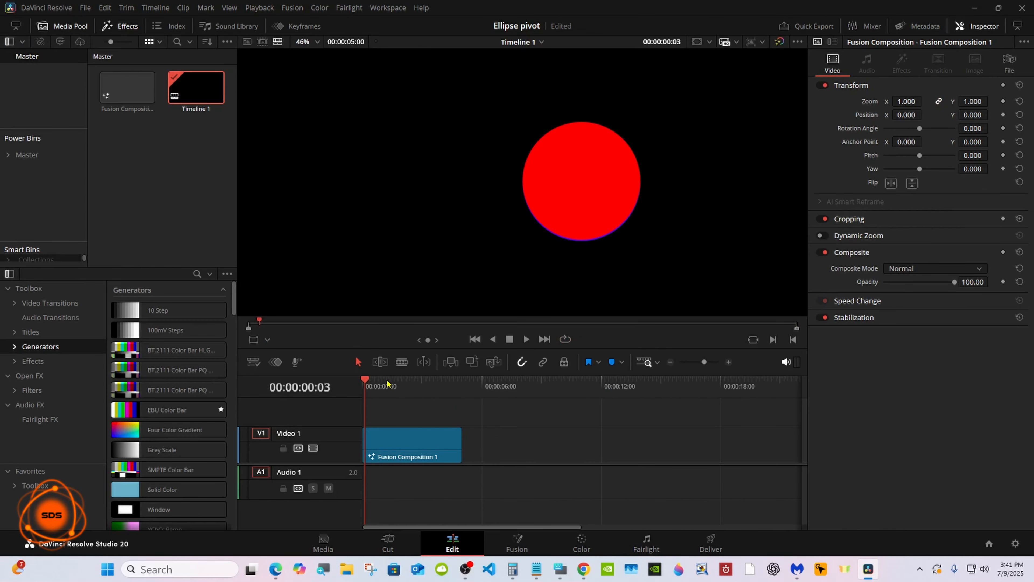
pyautogui.moveTo(388, 374); pyautogui.dragTo(388, 426)
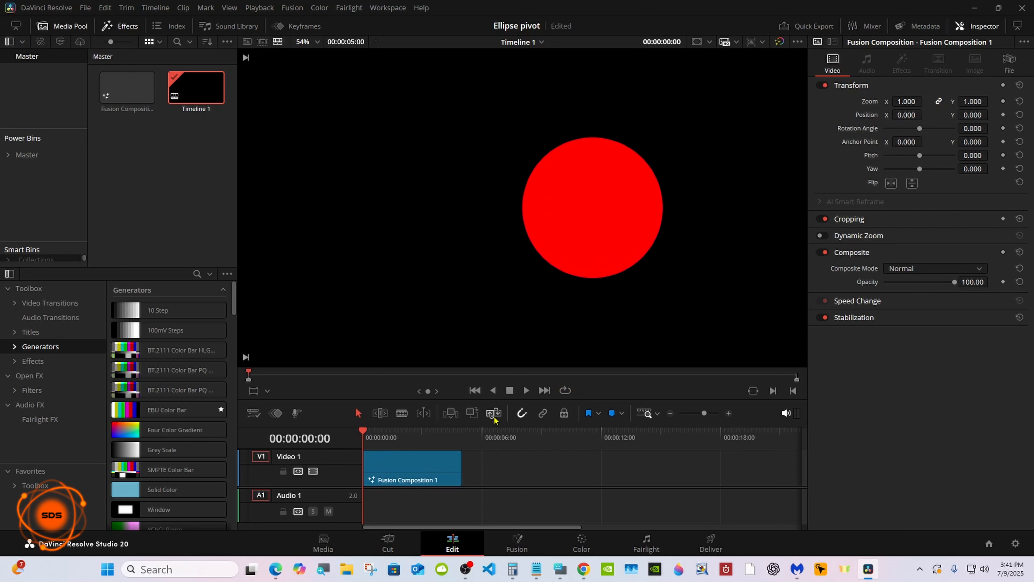
pyautogui.click(565, 390)
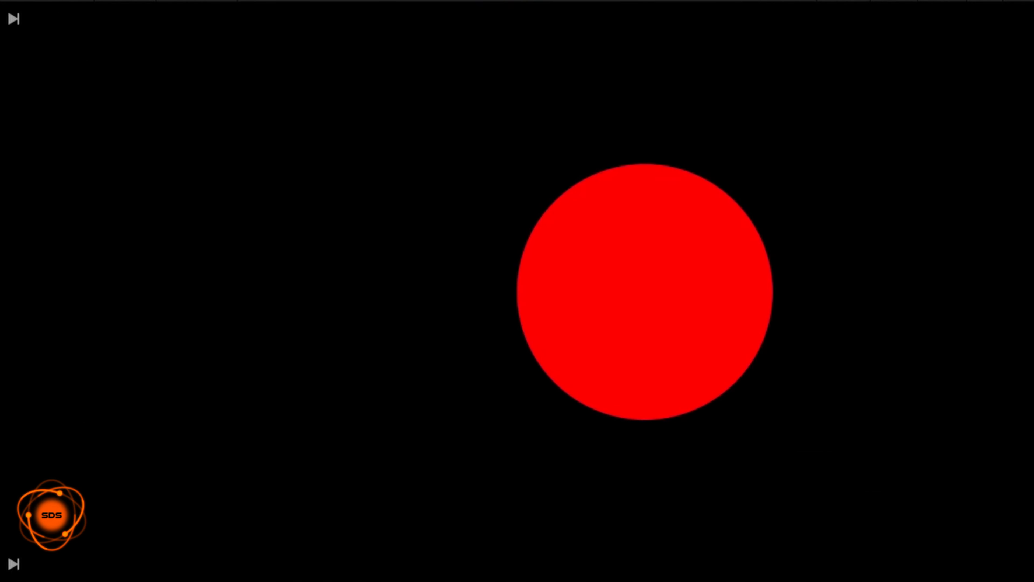
pyautogui.click(526, 437)
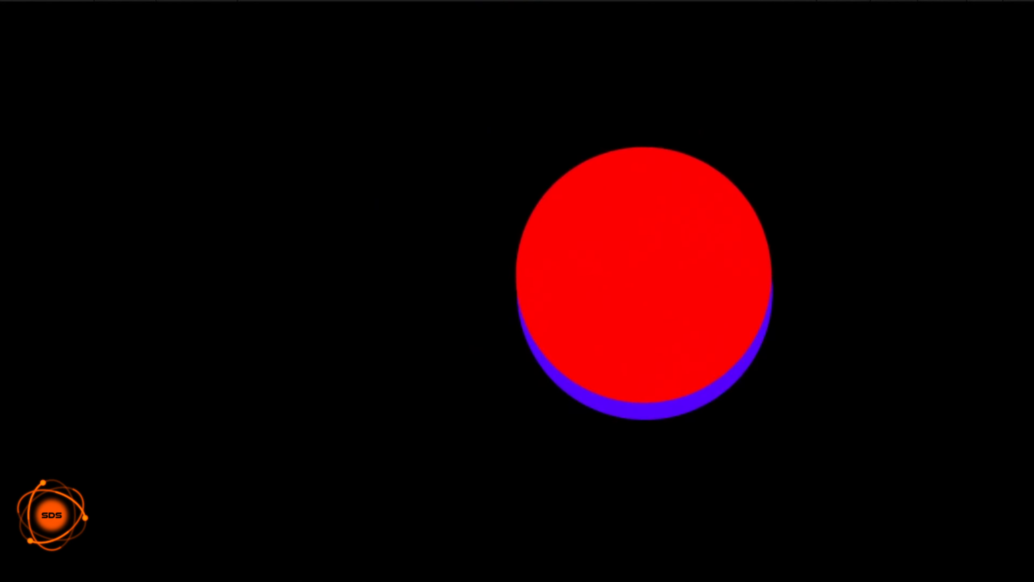